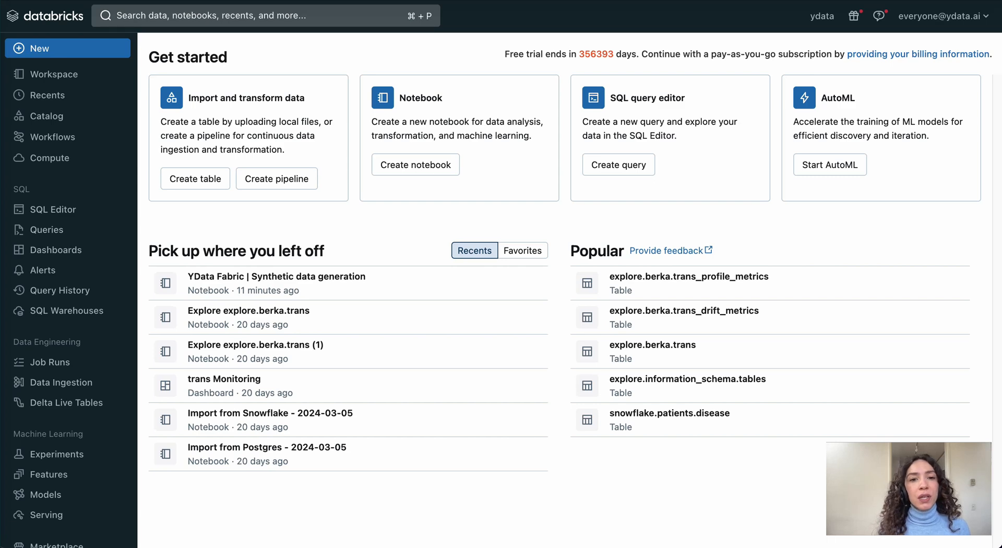
- Open the teste share among the Delta Sharing shares in the catalog and inspect its berka asset
left_click(39, 118)
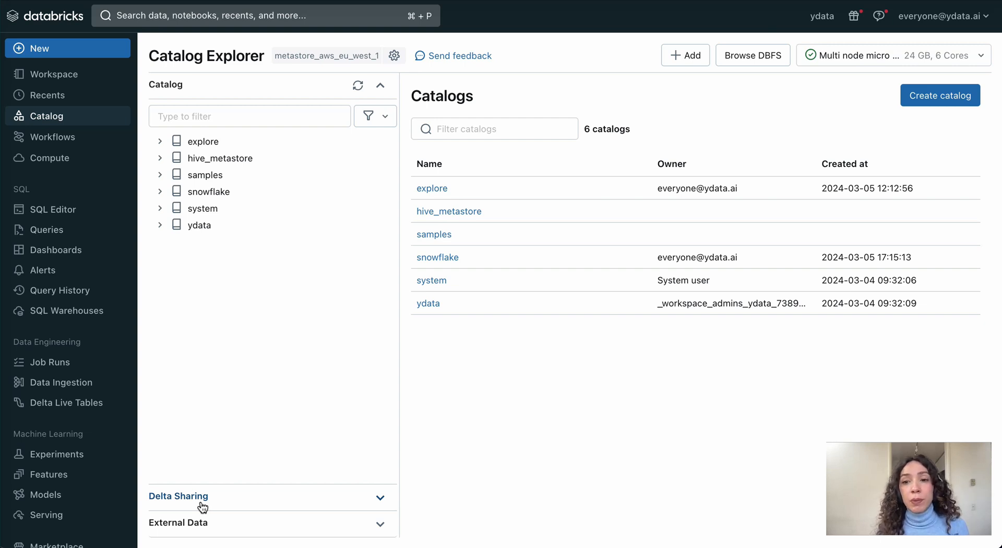
left_click(179, 496)
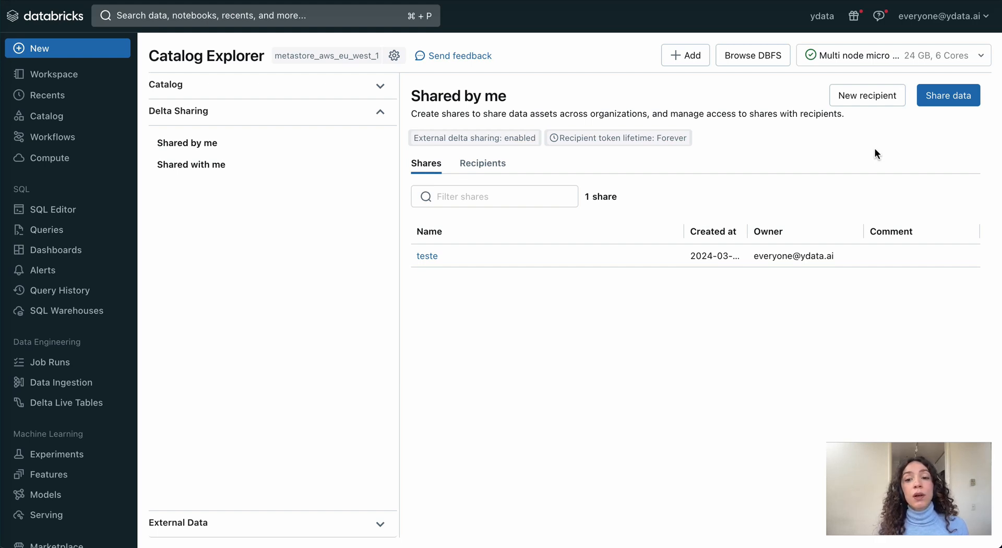
left_click(424, 256)
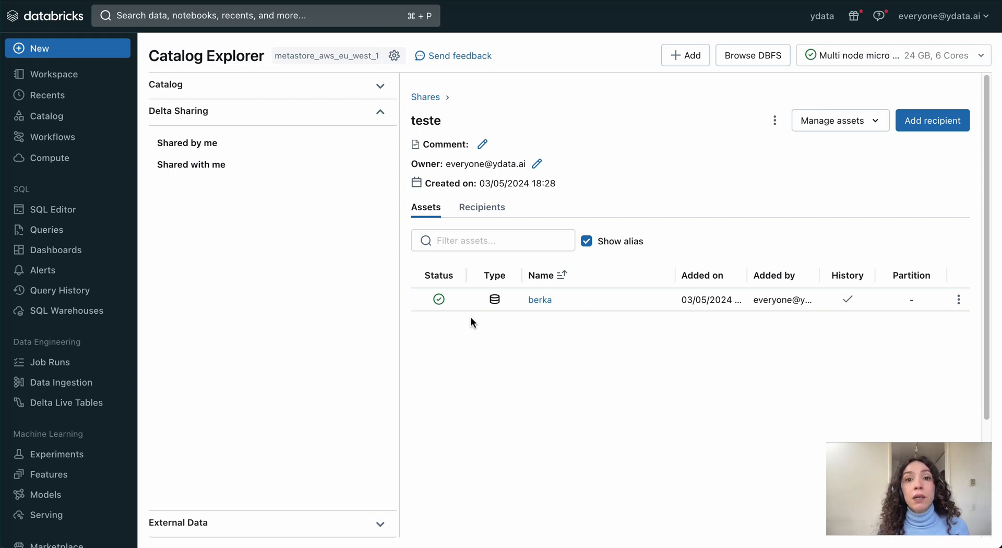
left_click(540, 300)
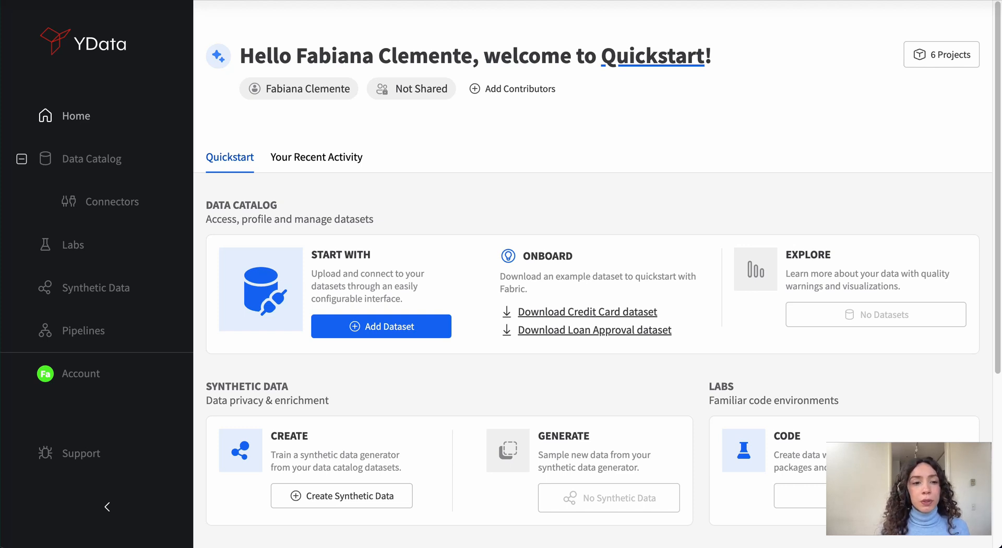
- In YData Fabric, start adding a dataset to the Data Catalog and choose Databricks Unity Catalog as the connector type
left_click(67, 158)
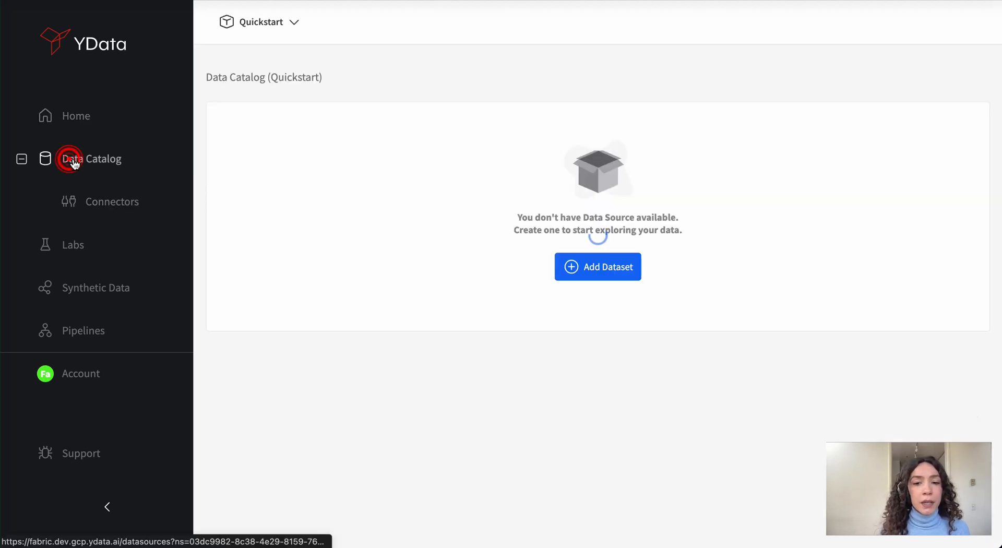
left_click(614, 281)
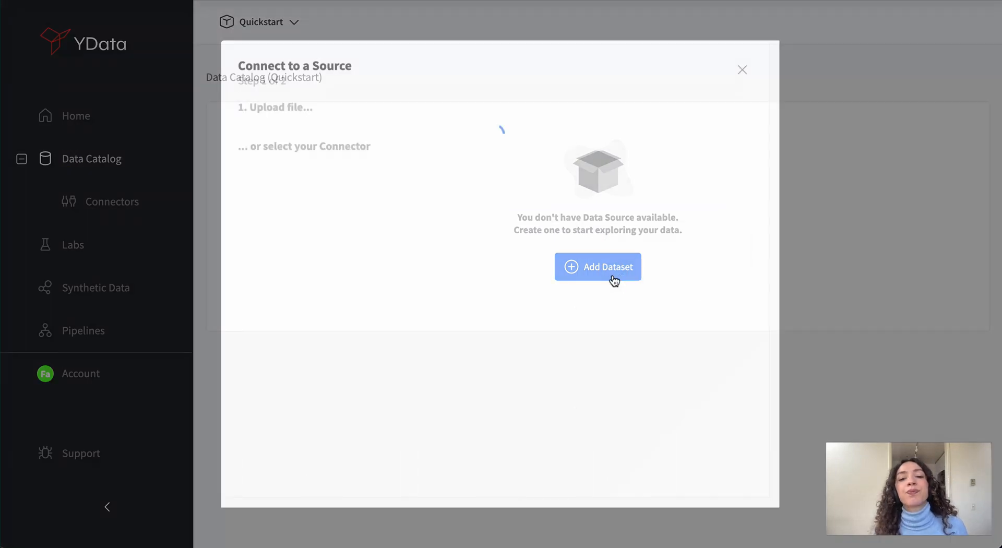
scroll(612, 279, "down", 2)
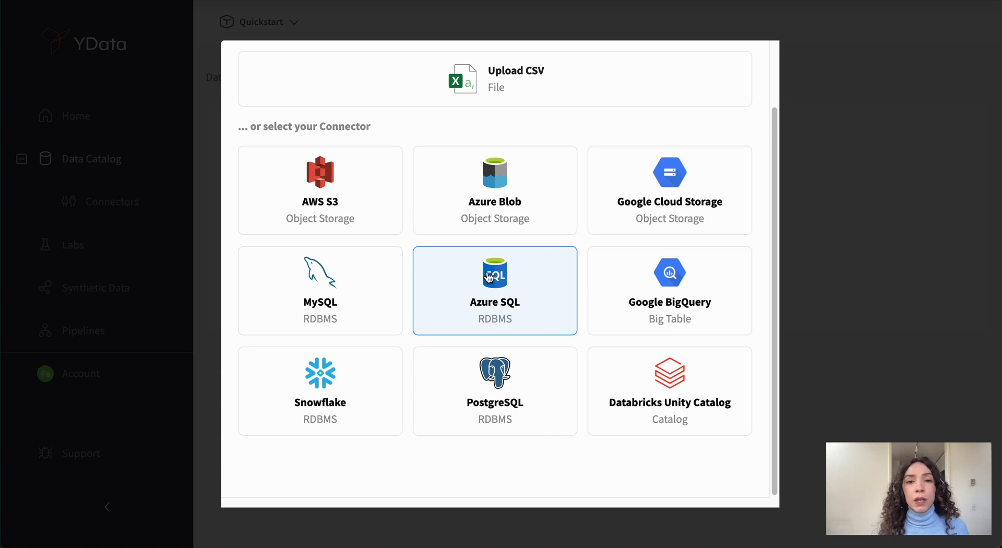
left_click(714, 411)
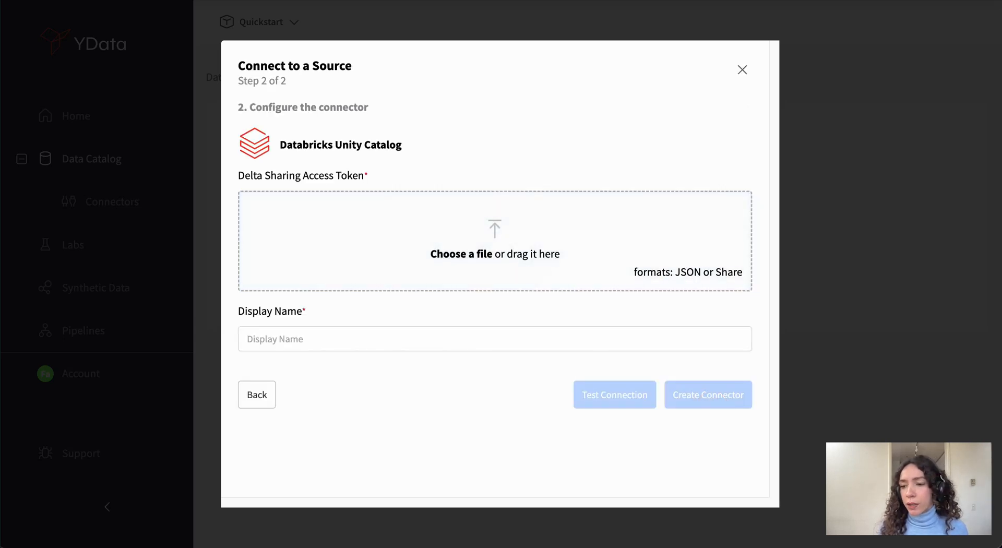
- Supply config.share as the Delta Sharing Access Token, name the connector "Databricks connector", then test the connection and create the connector
left_click_drag(1001, 250, 537, 245)
left_click(515, 377)
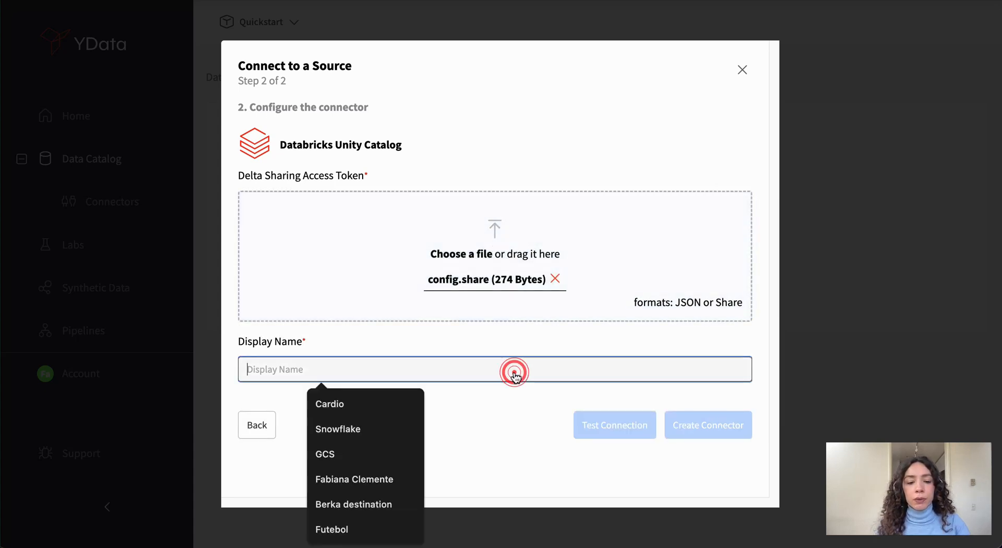
type("dAt")
key("ctrl+a")
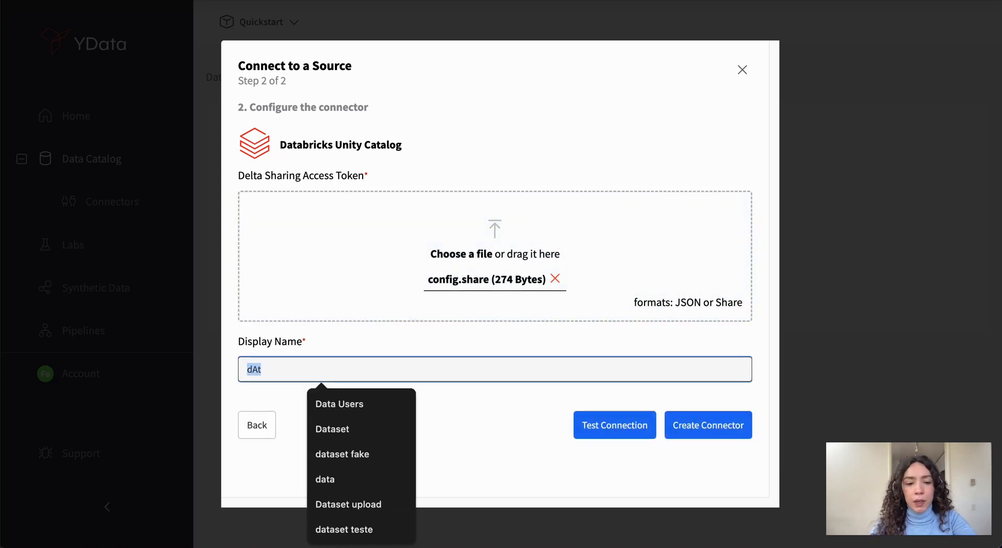
type("Databricks connector")
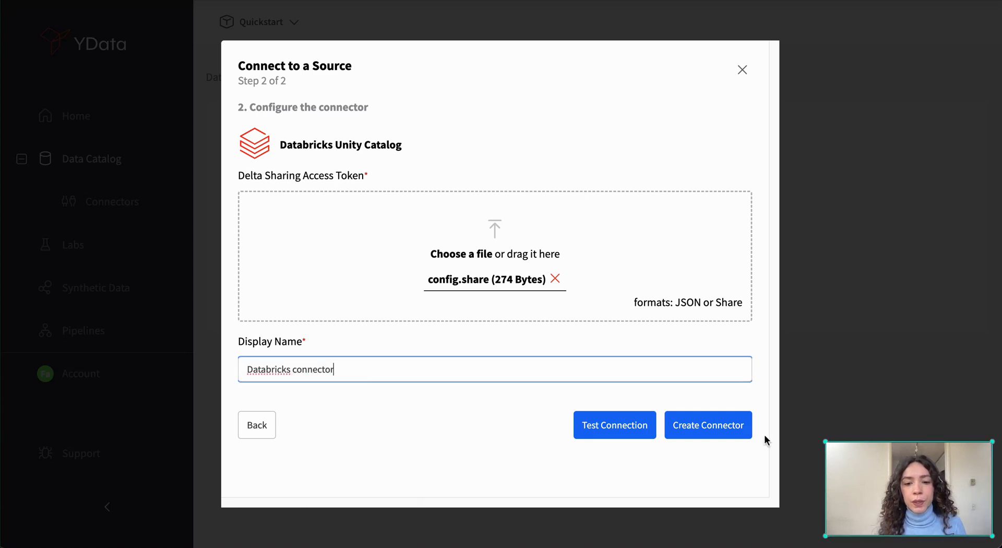
left_click(624, 433)
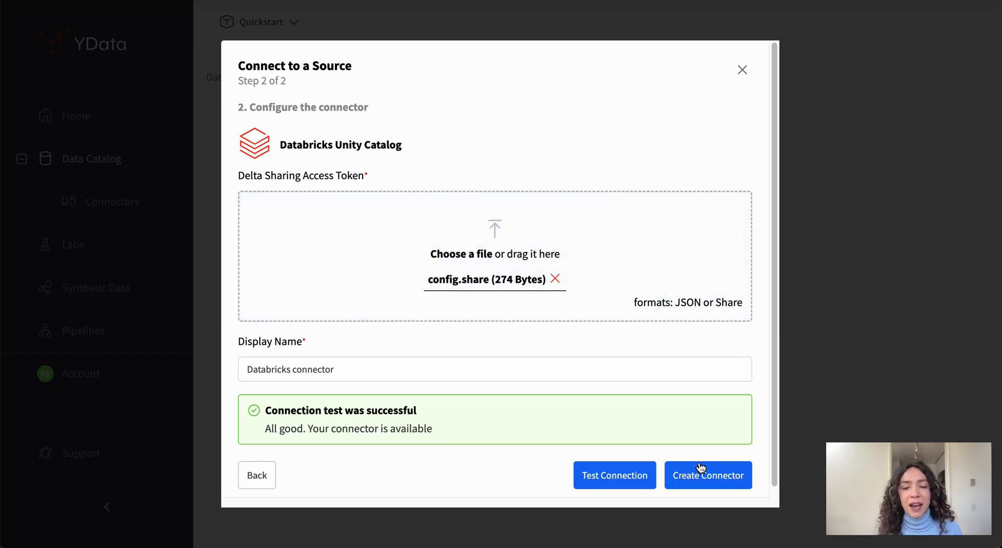
left_click(699, 470)
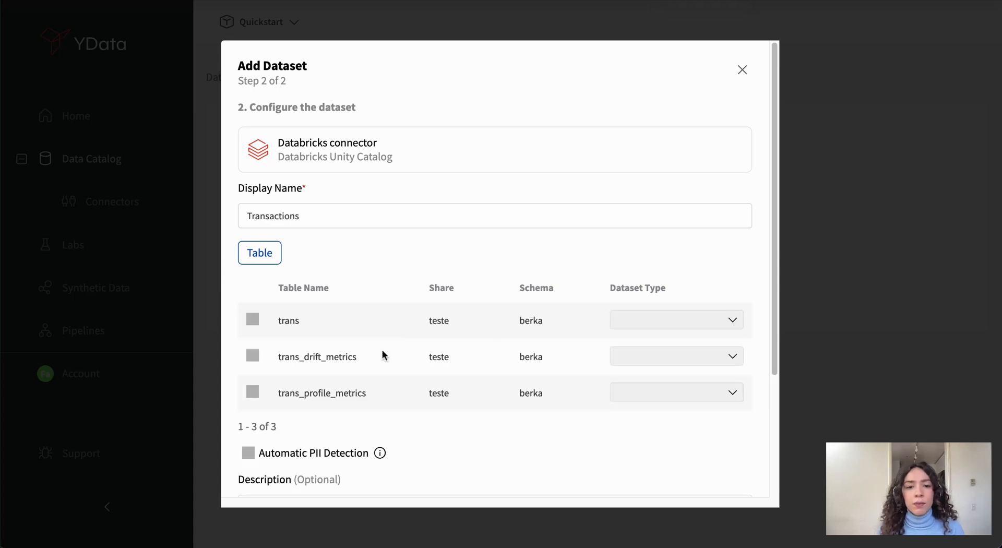
- Create a dataset named Transactions from the trans table of the berka schema, with dataset type Tabular
left_click(256, 212)
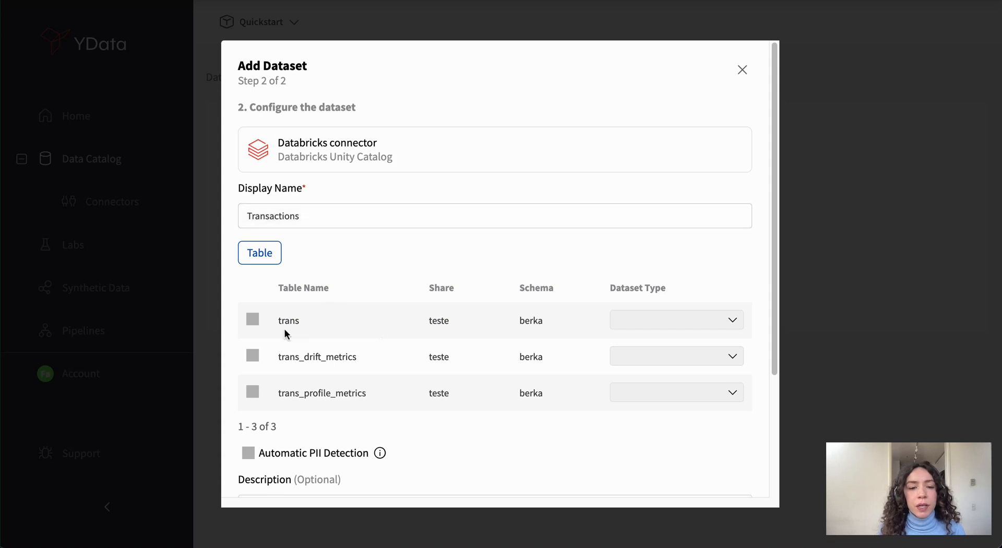
left_click(253, 323)
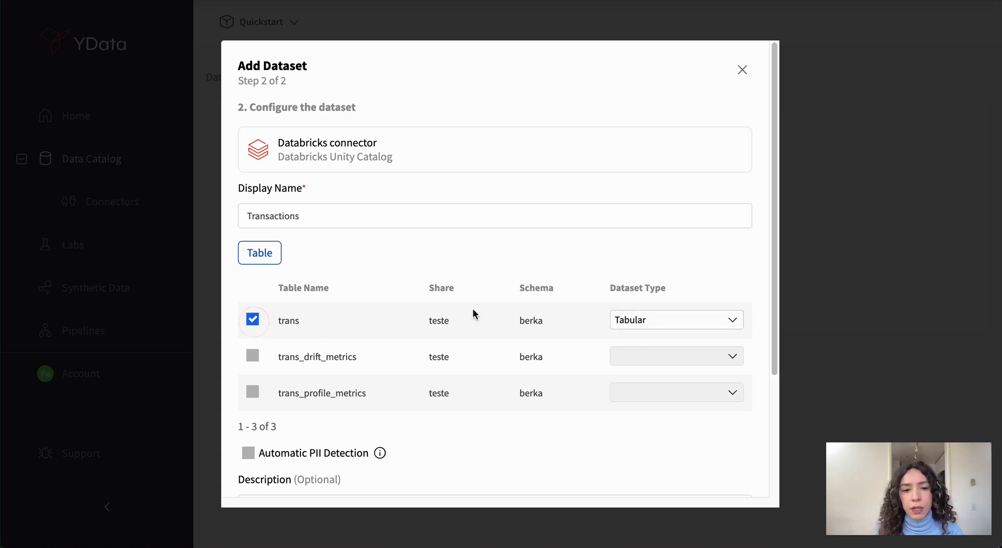
scroll(306, 370, "down", 2)
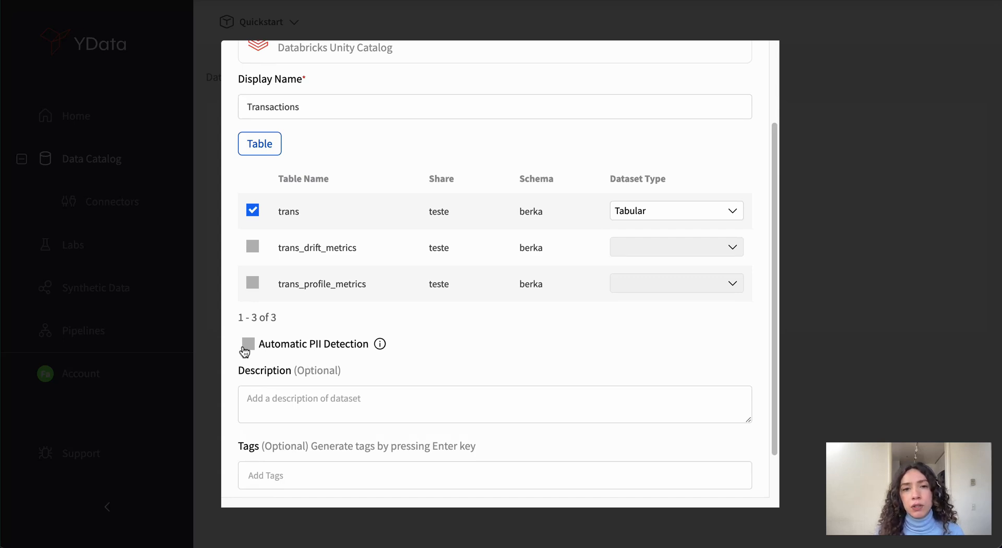
scroll(349, 411, "down", 1)
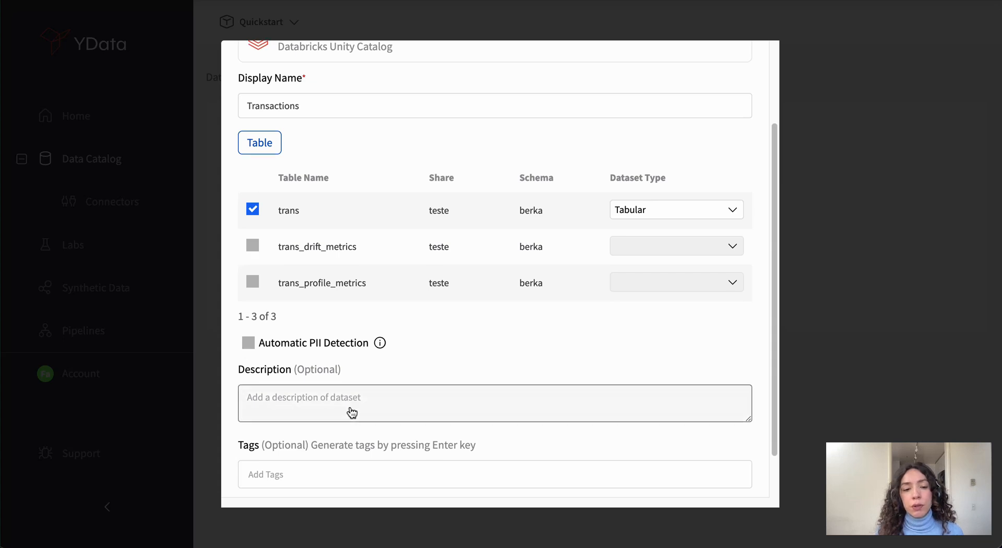
scroll(580, 433, "down", 1)
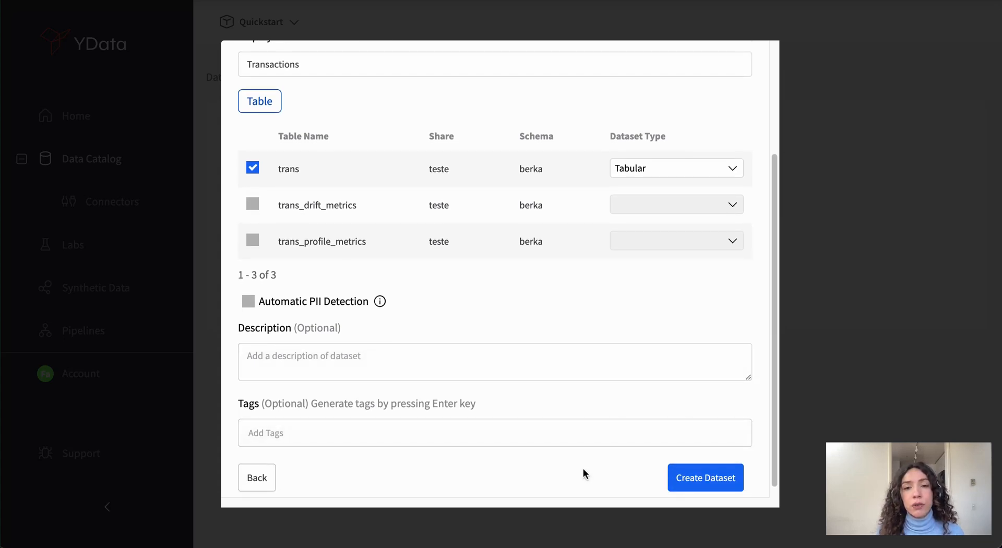
left_click(685, 476)
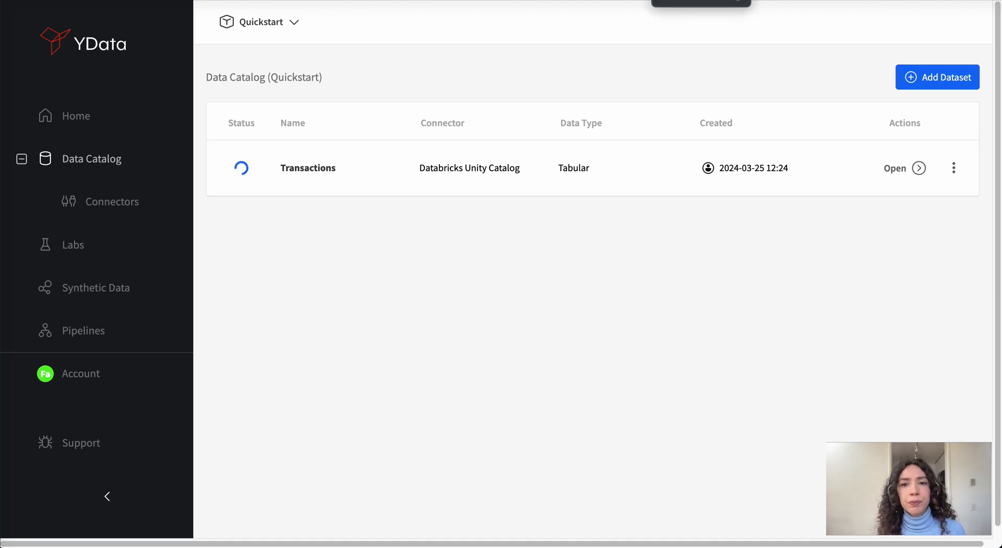
- Open the Transactions dataset, collapse its About section and examine the overview statistics, column data types and warnings summary
left_click(309, 168)
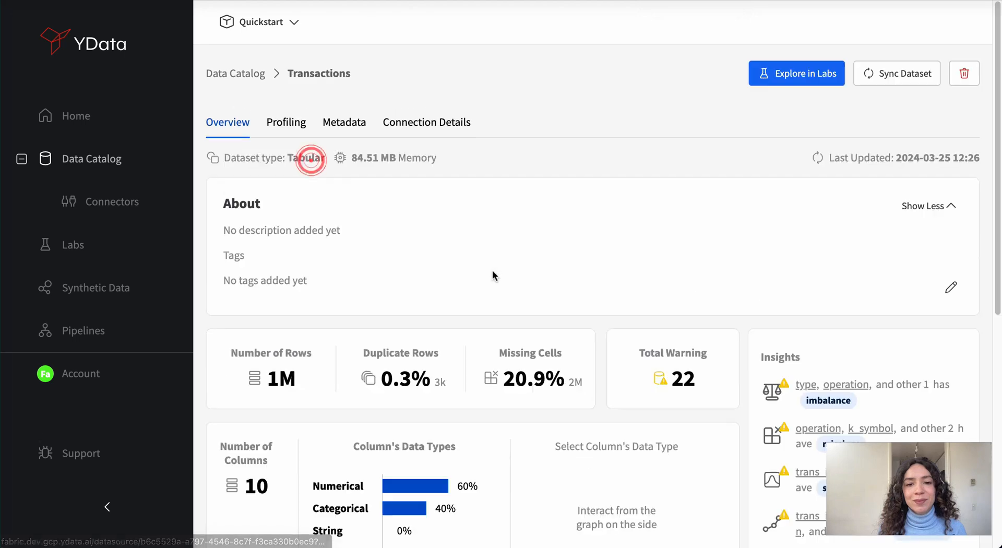
scroll(492, 270, "down", 2)
left_click(911, 112)
scroll(331, 298, "down", 4)
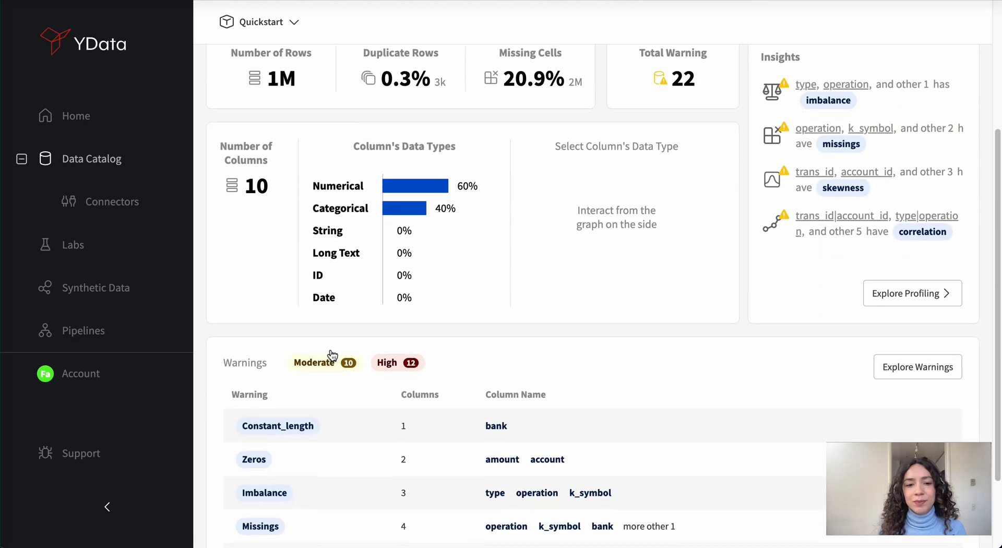
scroll(313, 305, "up", 2)
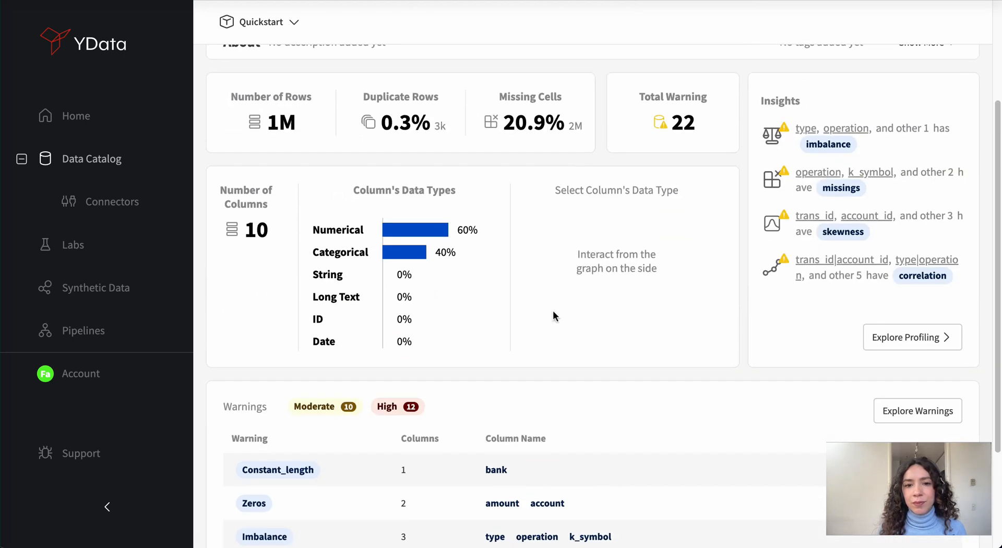
- Examine the dataset's detailed warnings filtered to Imbalance, and return to the dataset overview
left_click(917, 413)
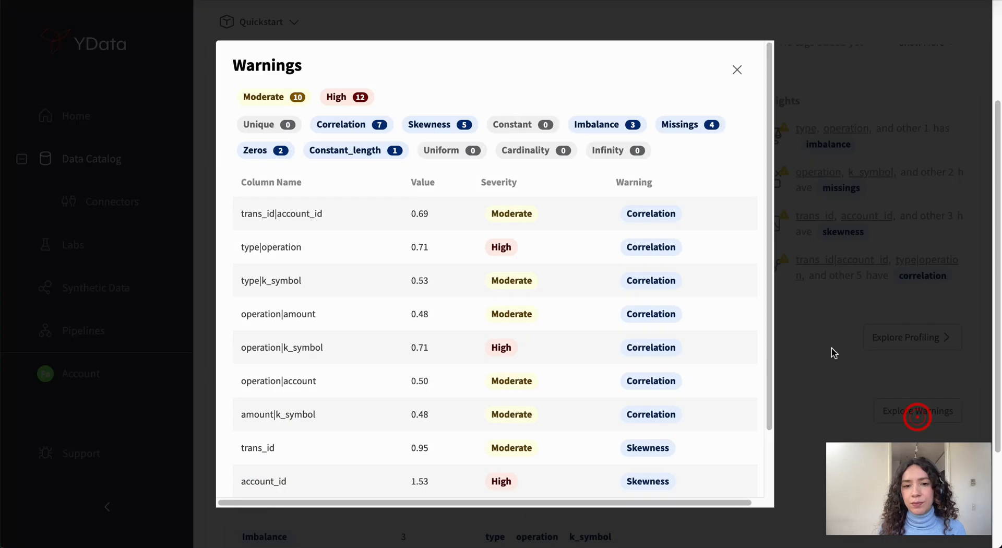
left_click(607, 127)
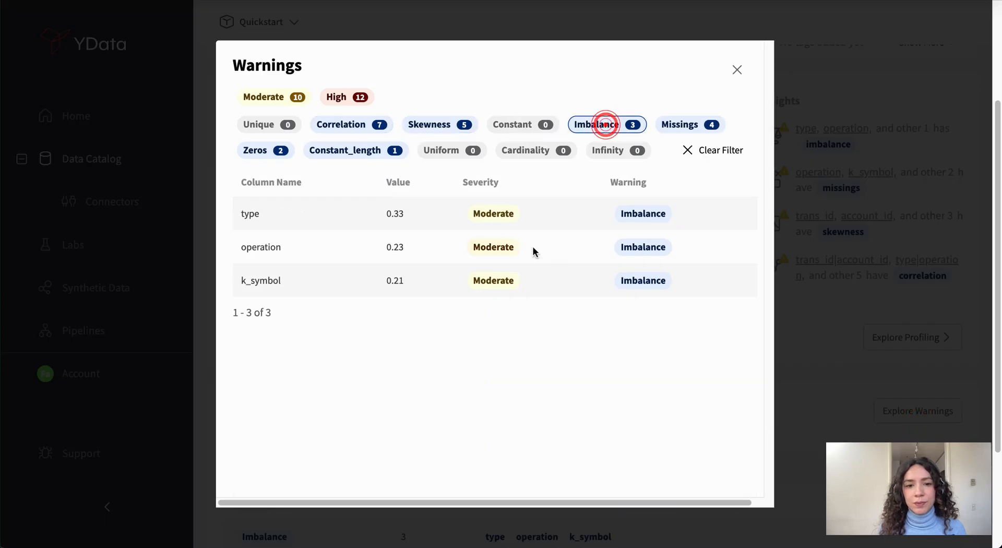
left_click(741, 68)
scroll(486, 134, "up", 3)
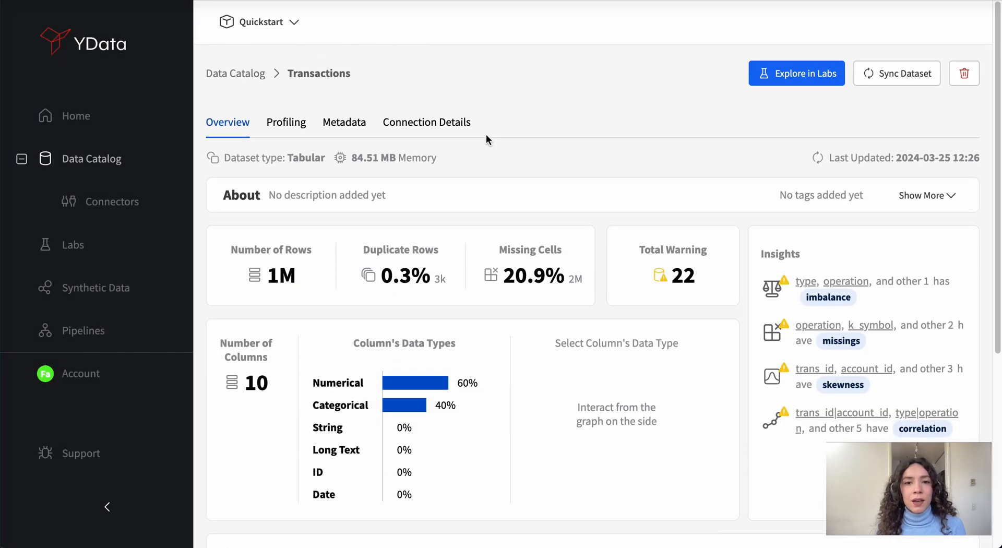
- Start creating a synthetic data generator and select the Transactions dataset as its source
left_click(101, 172)
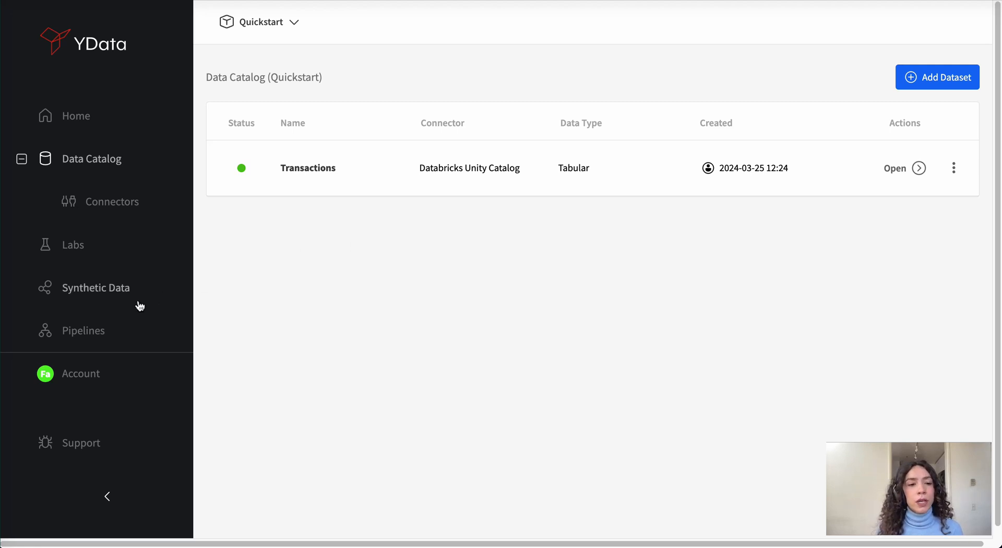
left_click(94, 292)
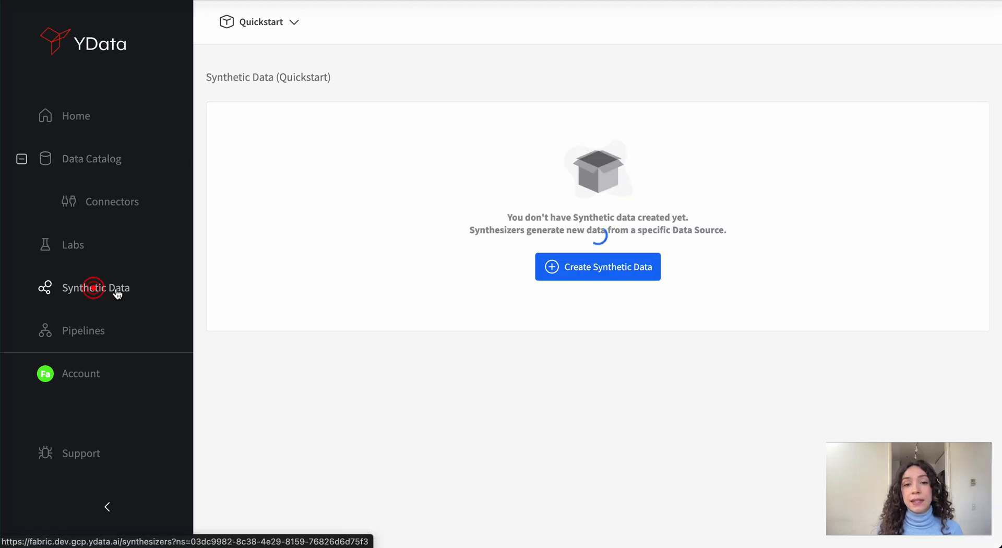
left_click(623, 275)
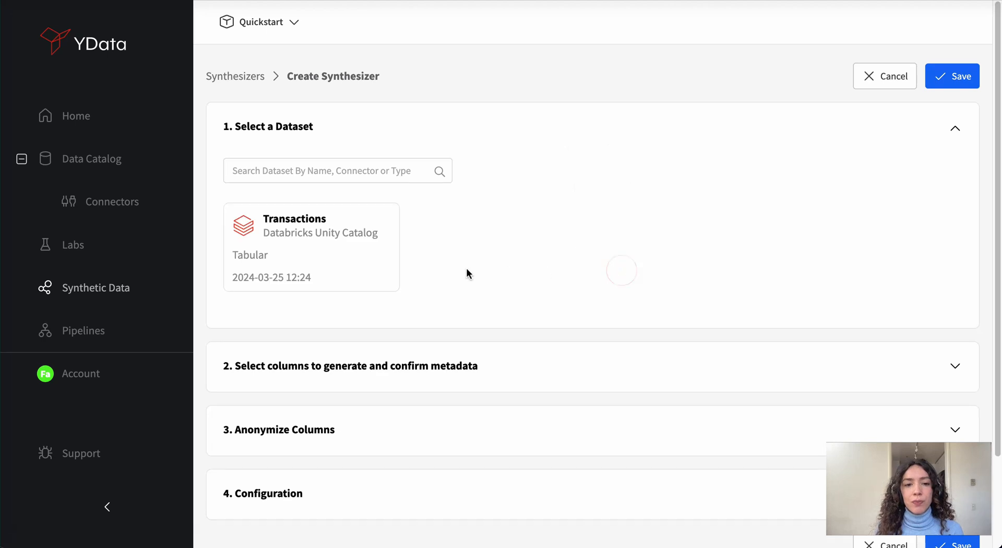
left_click(293, 266)
- Review the columns' metadata and choose the trans_id column for anonymization with the Regex masking method
scroll(331, 276, "down", 5)
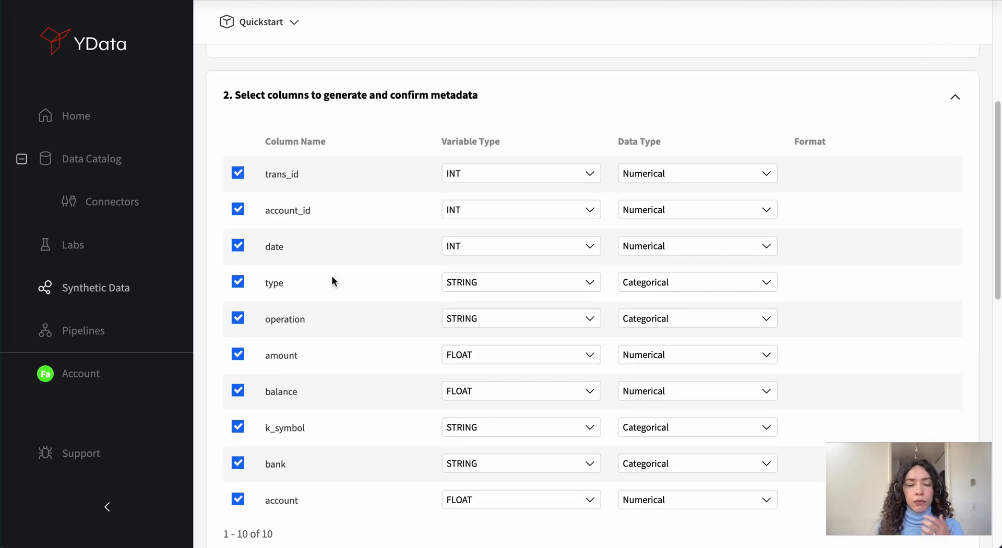
scroll(332, 276, "down", 1)
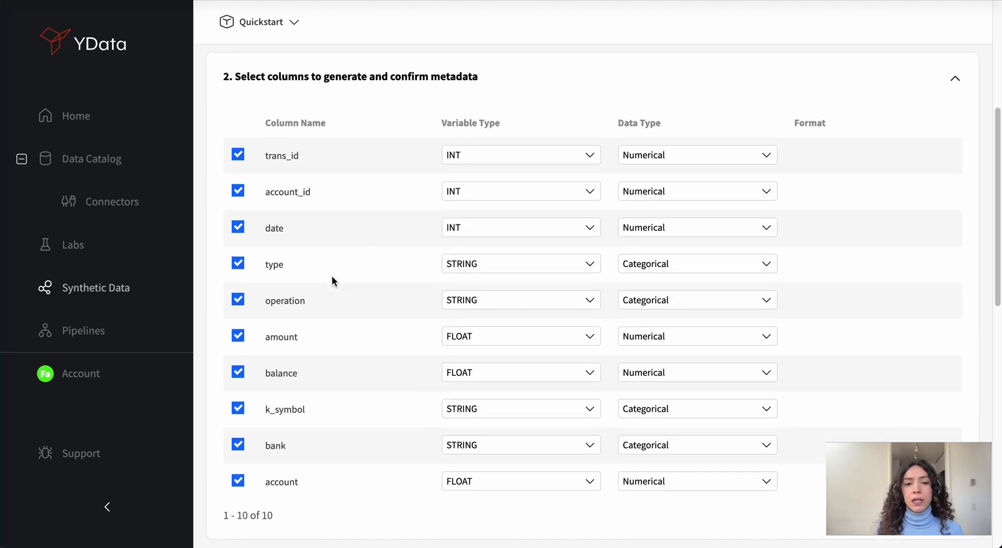
scroll(332, 276, "up", 1)
scroll(334, 276, "down", 8)
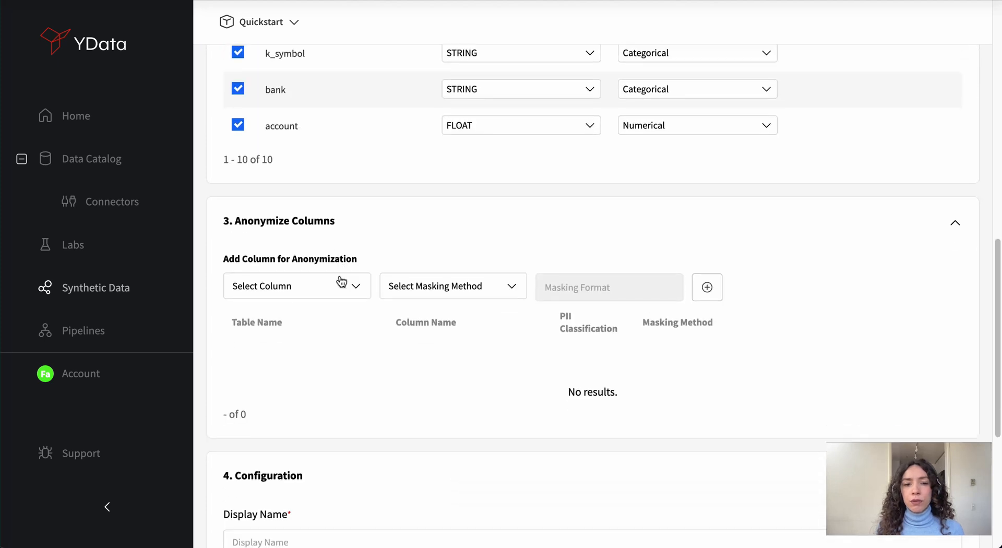
left_click(323, 266)
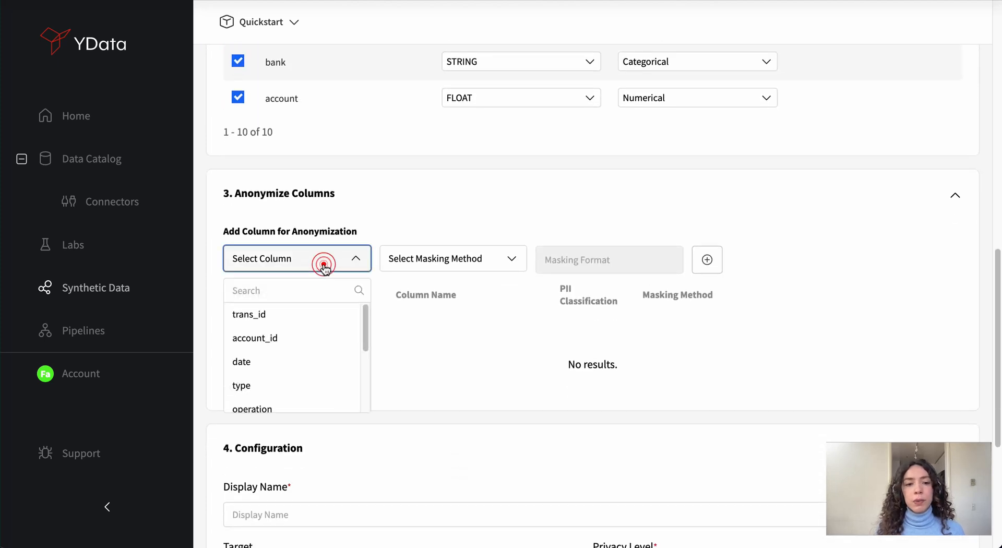
left_click(286, 314)
left_click(443, 262)
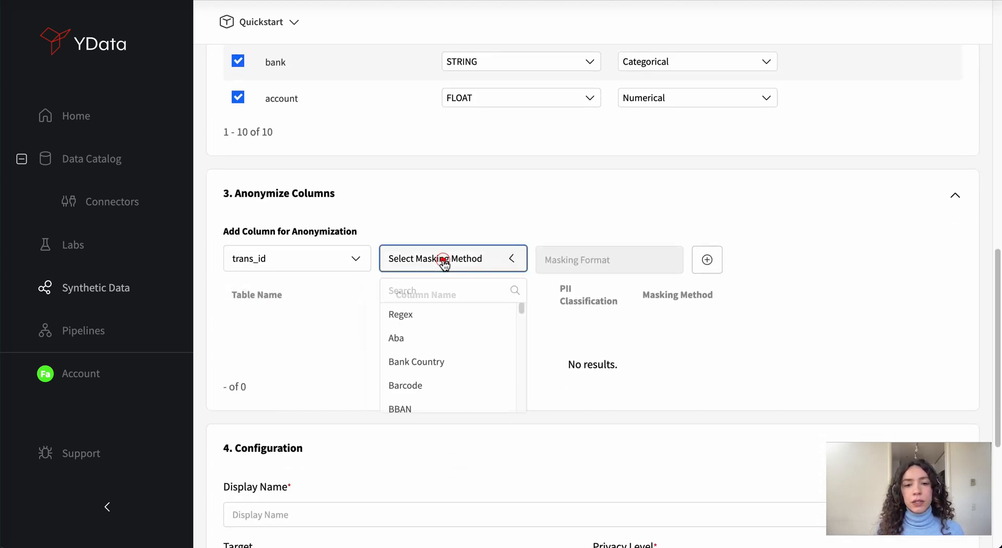
left_click(418, 313)
- Set the masking format for trans_id to [0-9]{2,5} and add the column to the anonymization list
left_click(602, 268)
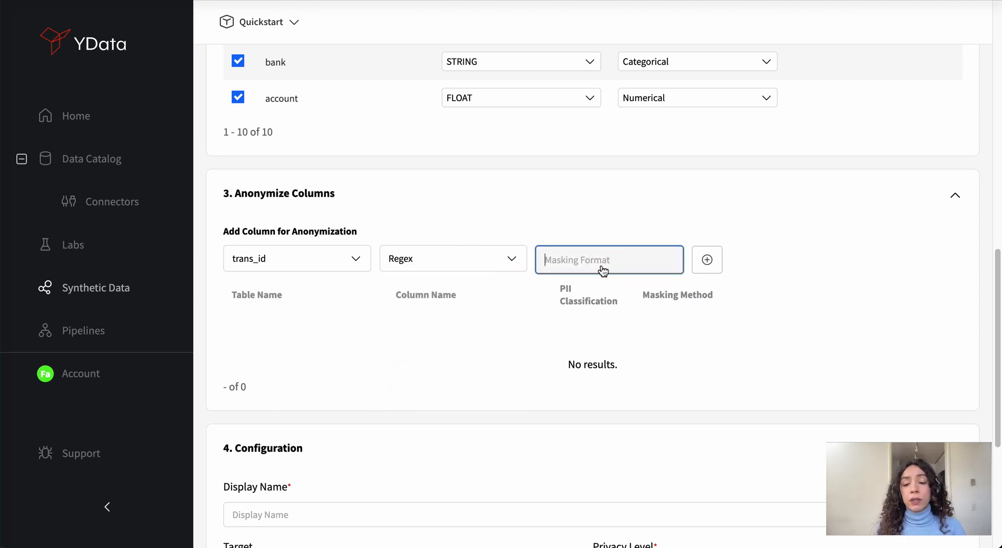
type("[]")
type("0-9")
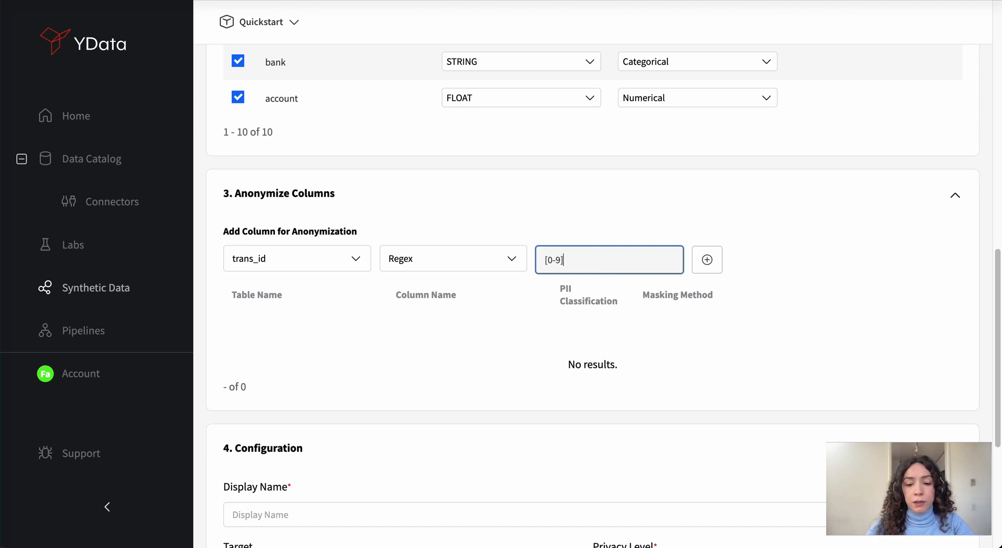
key("Right")
type("{")
key("BackSpace")
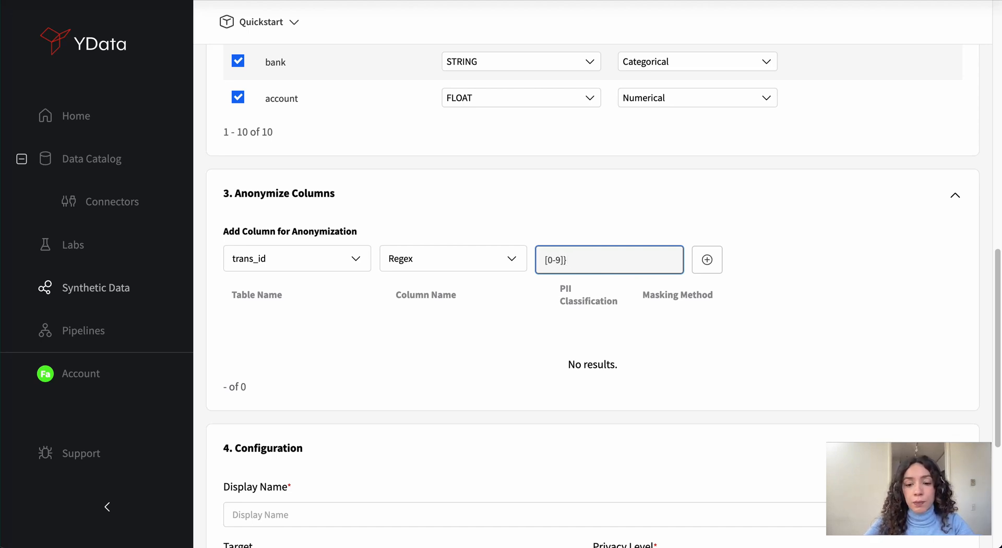
type("[]")
key("BackSpace")
key("BackSpace")
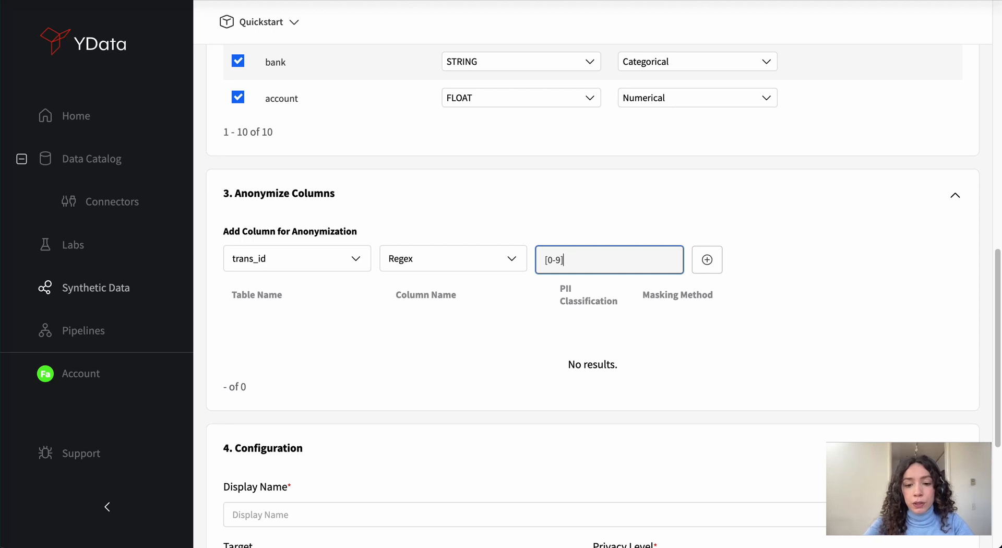
type("{}")
key("Left")
type("2-5")
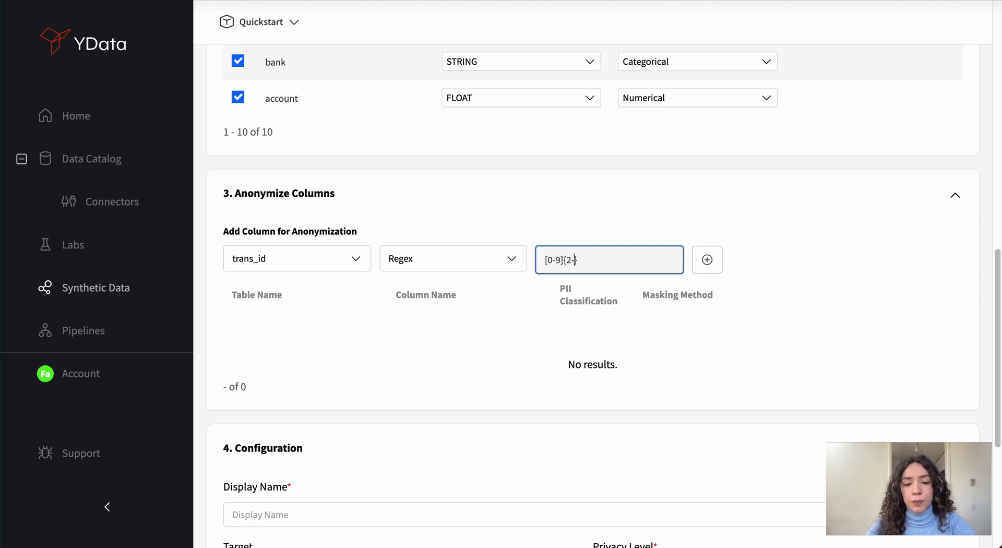
key("BackSpace")
key("BackSpace")
type(",5")
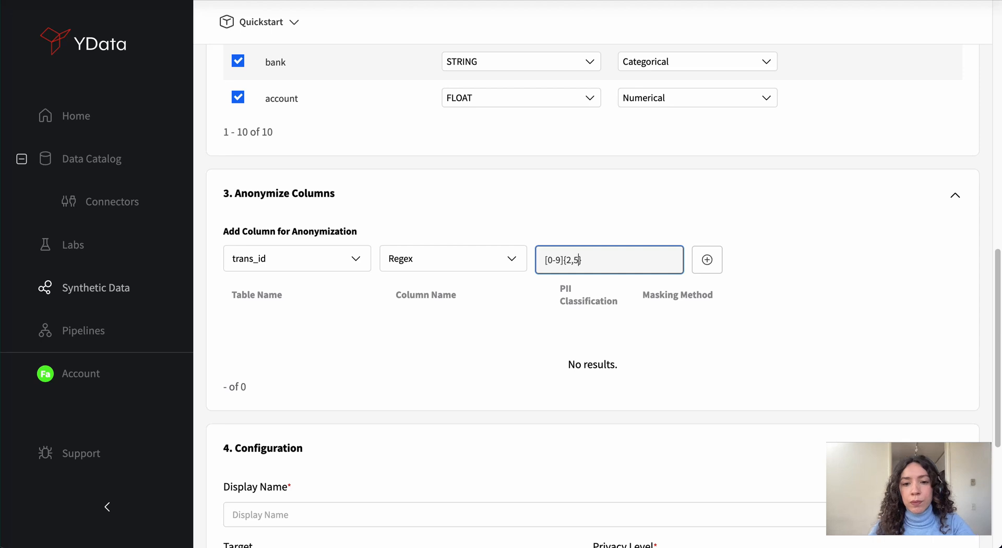
left_click(707, 259)
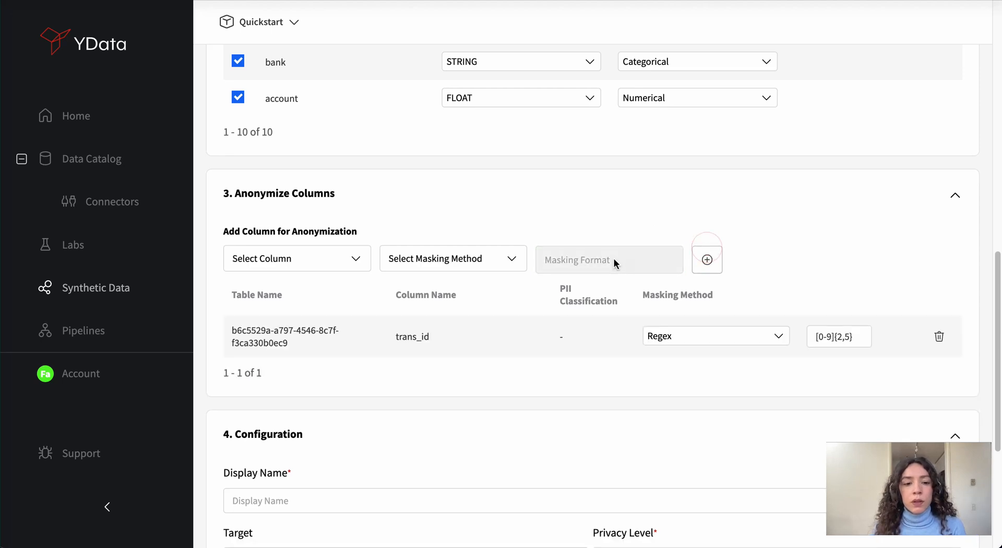
- Set the synthesizer's display name to "Transactions - Synth" in the configuration section
scroll(614, 258, "down", 1)
scroll(614, 264, "down", 4)
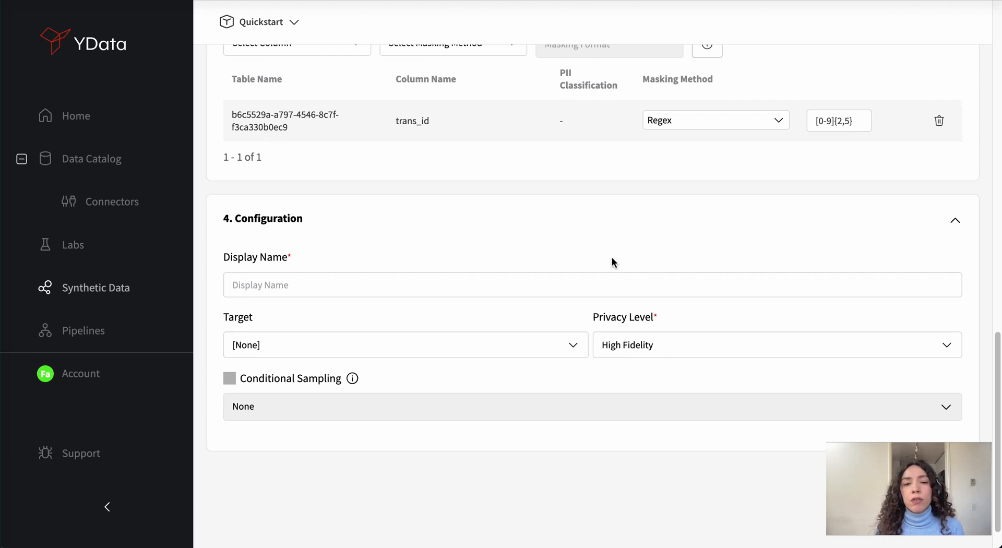
left_click(496, 284)
type("tr")
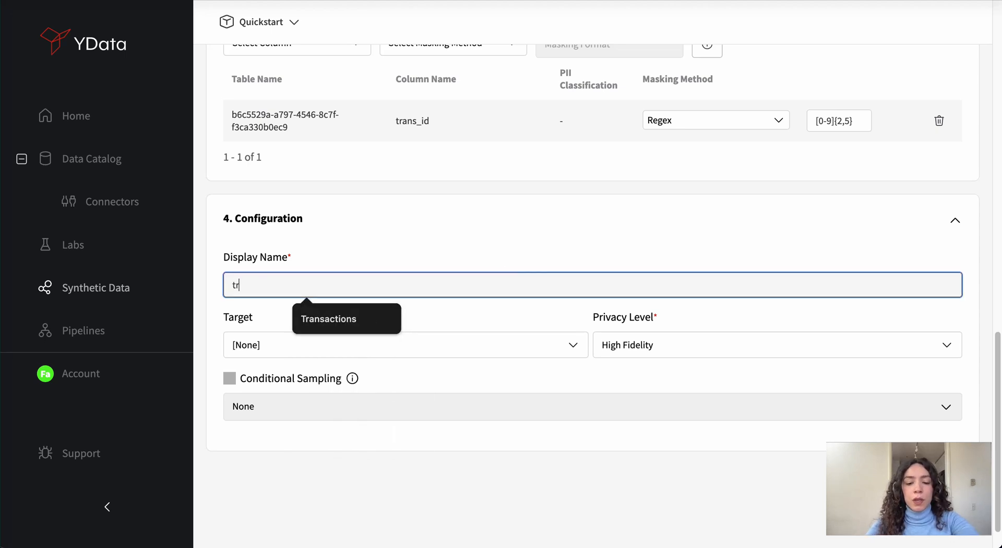
key("BackSpace")
key("BackSpace")
type("Transactio")
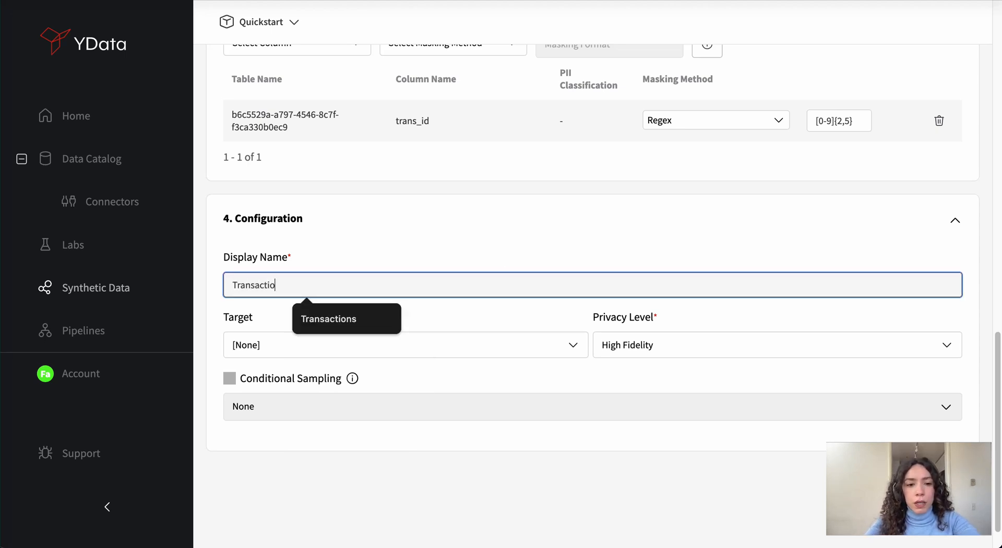
type("ns - Sytnh")
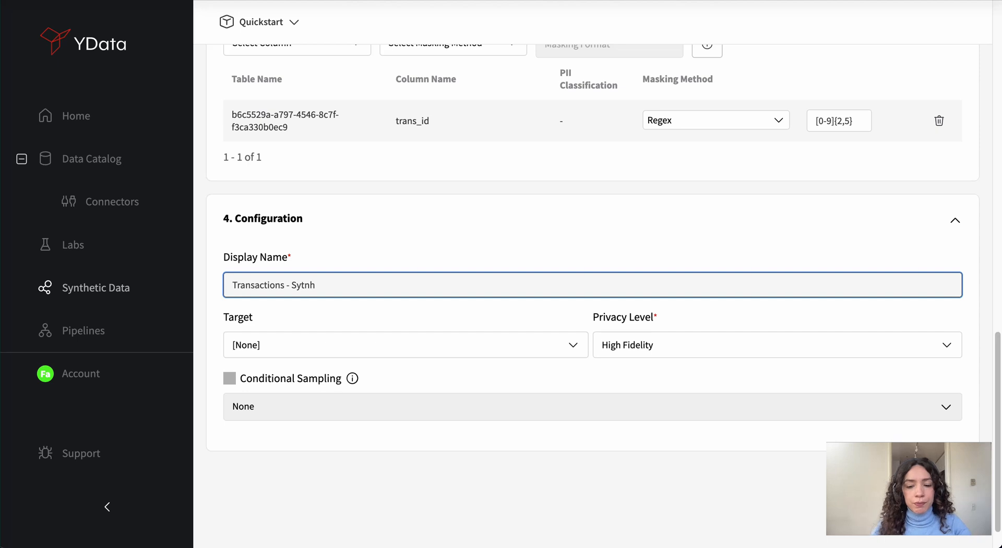
key("BackSpace")
key("BackSpace")
key("BackSpace")
type("nth")
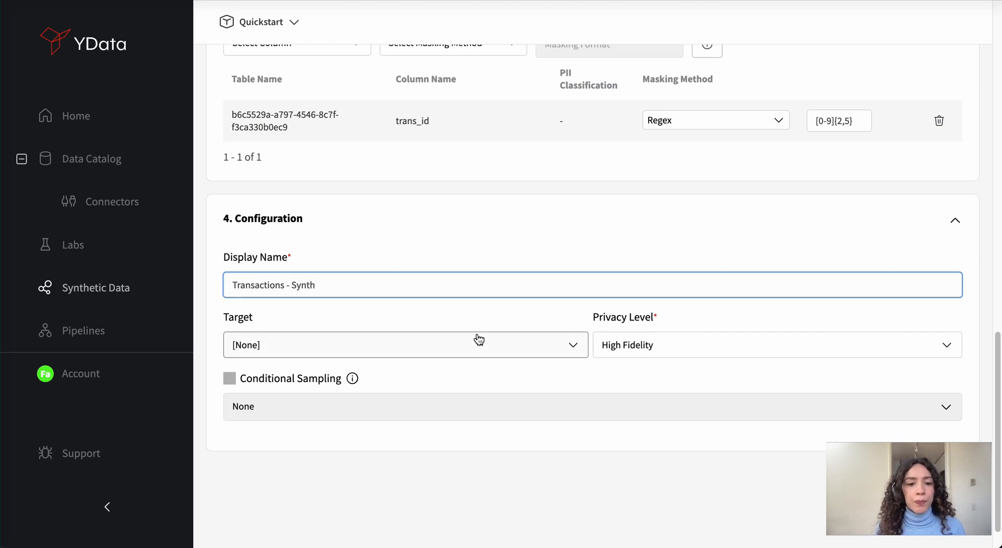
- Keep the target at [None] and the privacy level at High Fidelity, and save the synthesizer
left_click(479, 340)
left_click(478, 340)
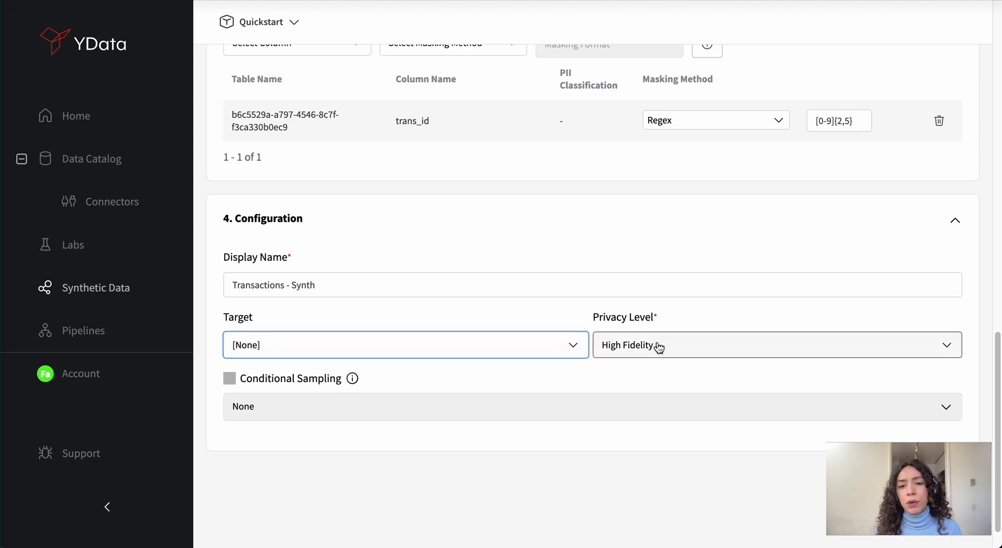
scroll(635, 343, "down", 1)
scroll(640, 380, "down", 2)
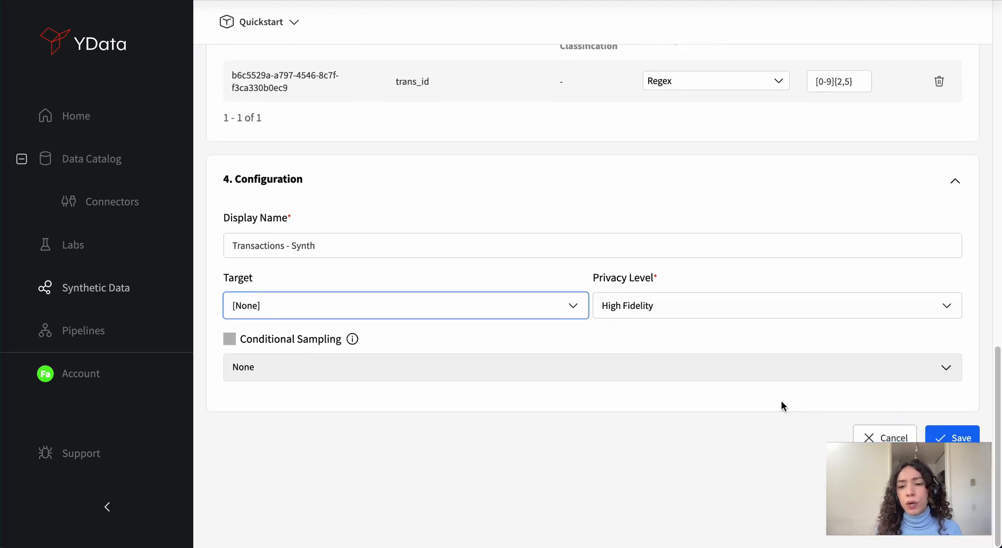
left_click(949, 434)
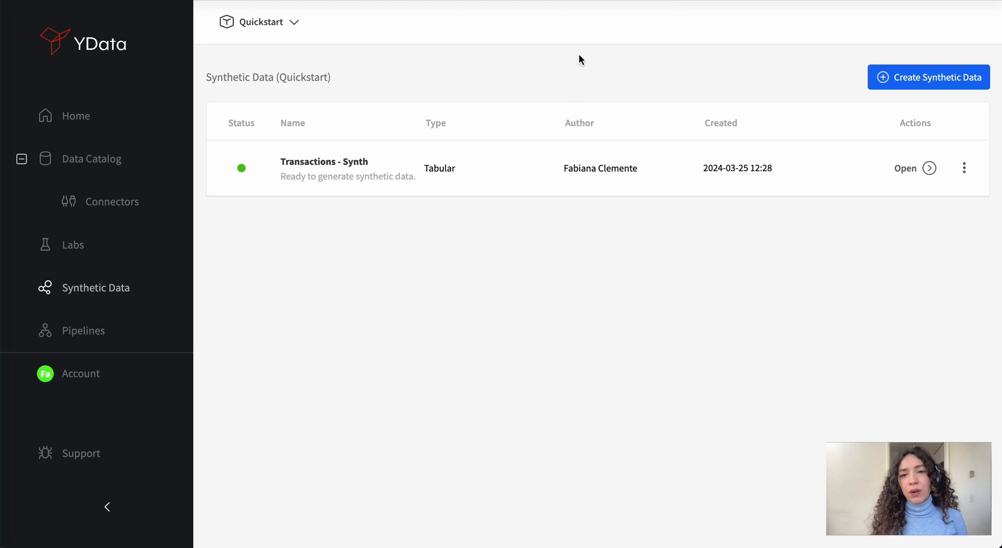
- Open the Transactions - Synth generator and examine its metadata summary, training status and quality report scores
left_click(928, 168)
scroll(716, 218, "down", 3)
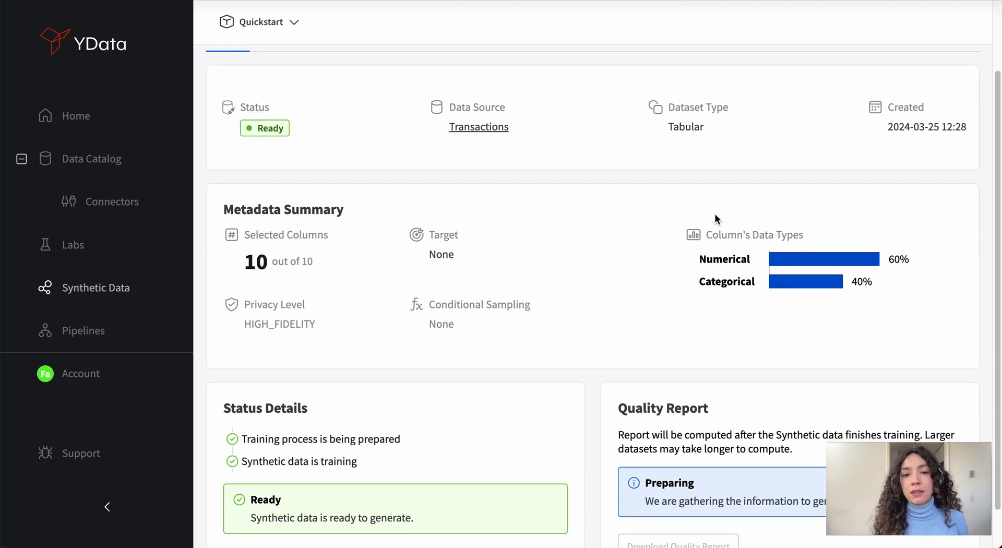
scroll(683, 208, "down", 1)
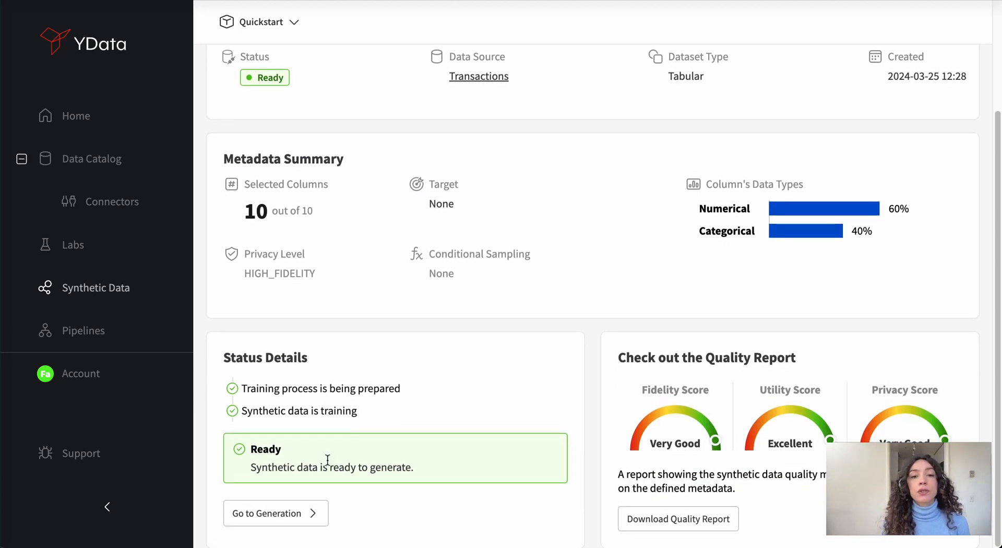
- Generate a synthetic sample of 20000 rows from the Transactions - Synth generator
left_click(295, 515)
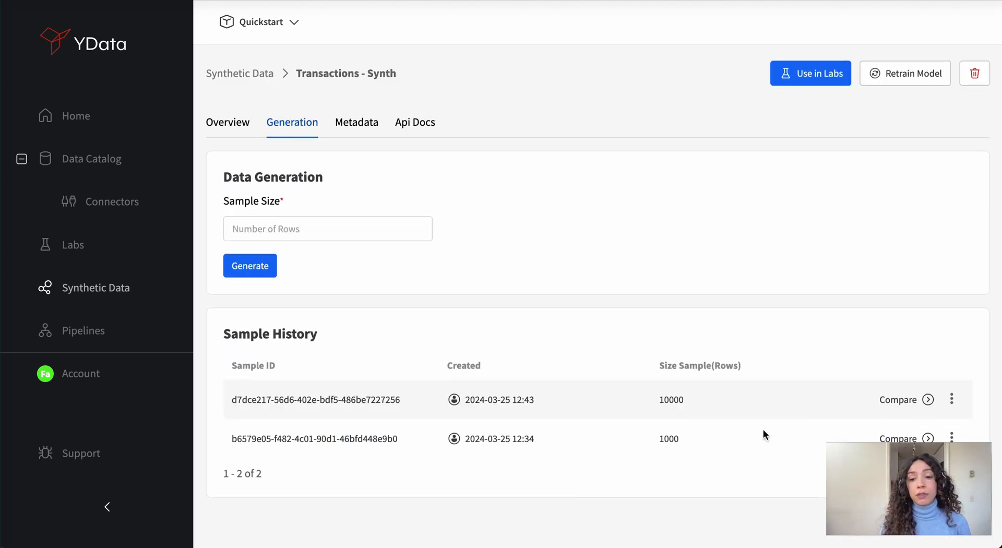
left_click(324, 227)
type("20000")
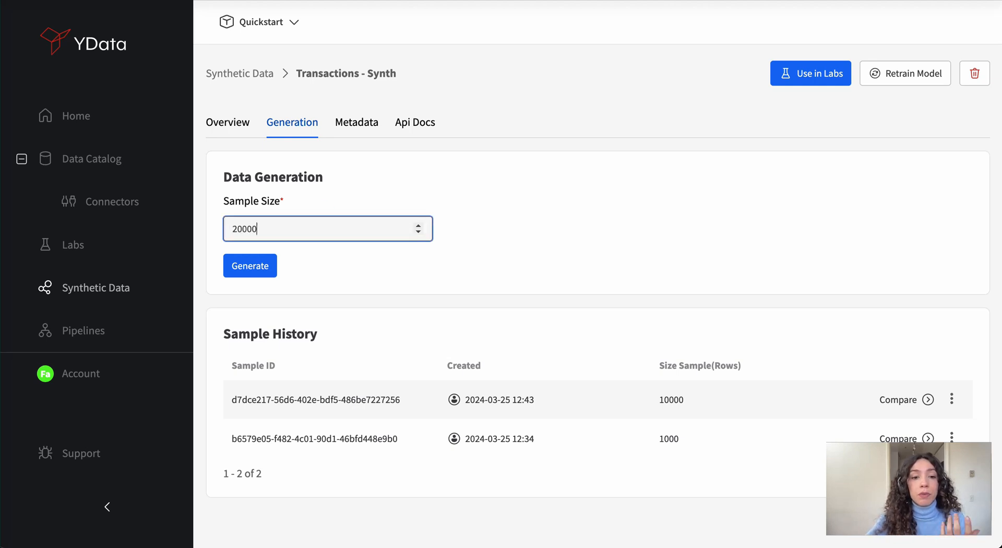
left_click(260, 286)
left_click(252, 273)
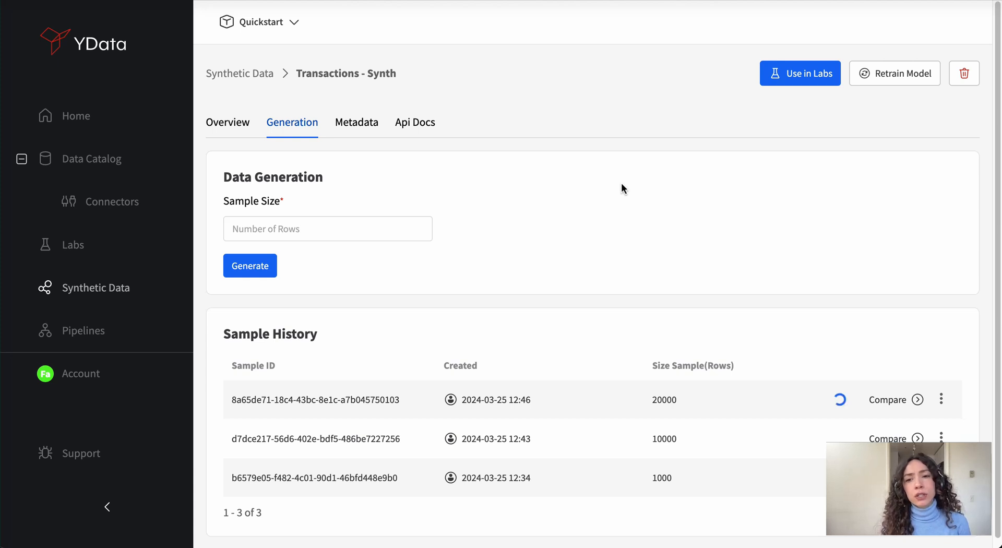
- Copy the code snippet for using the Transactions - Synth synthesizer in a Lab and dismiss the notification
left_click(809, 74)
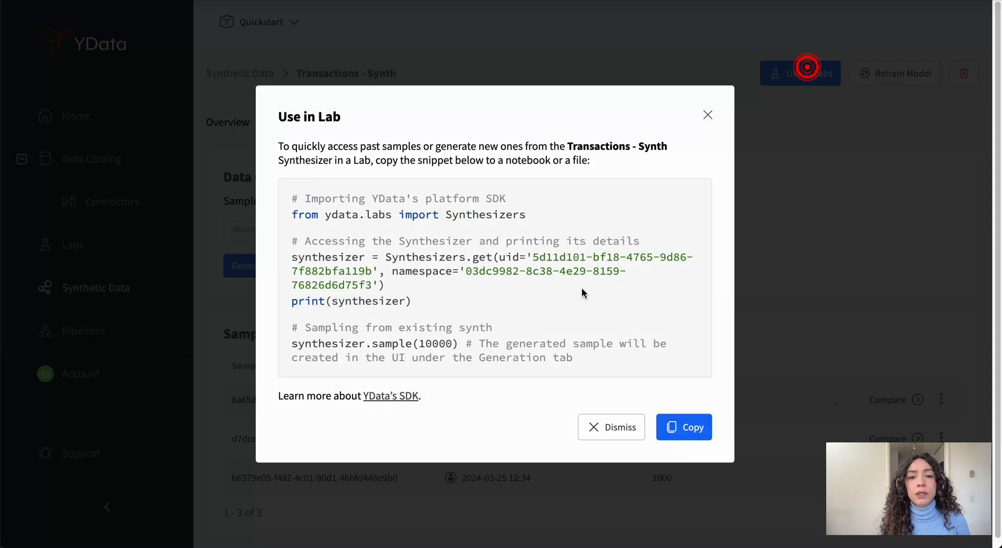
left_click(681, 427)
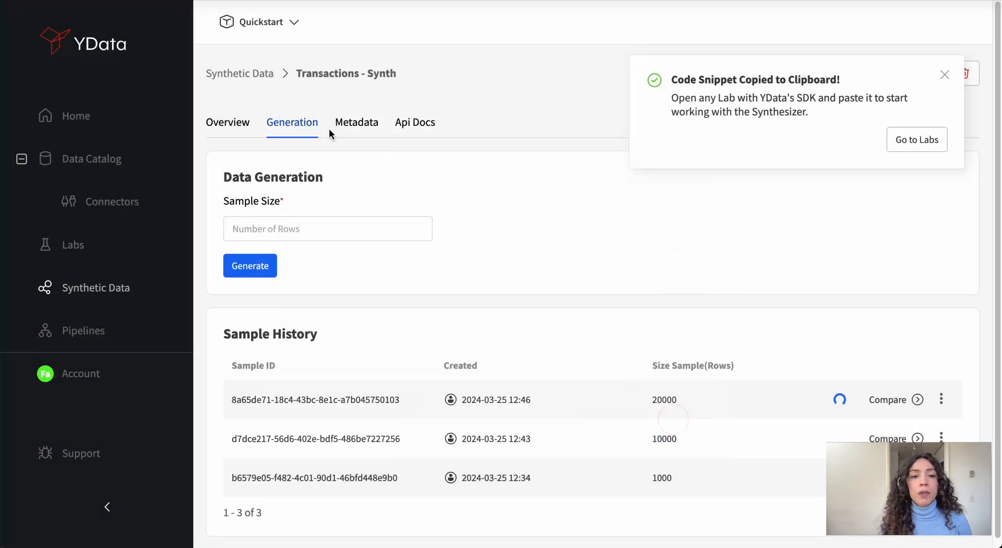
left_click(312, 65)
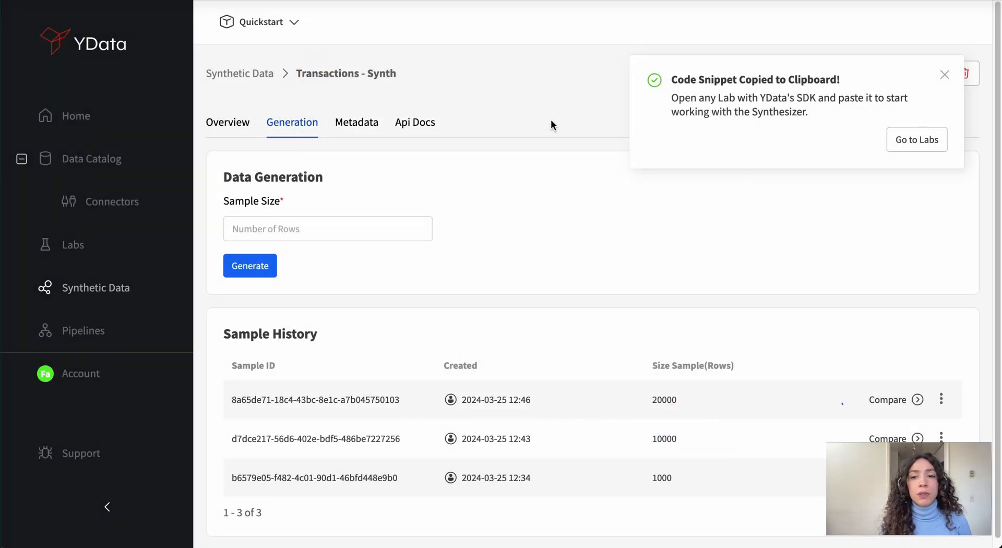
left_click(945, 76)
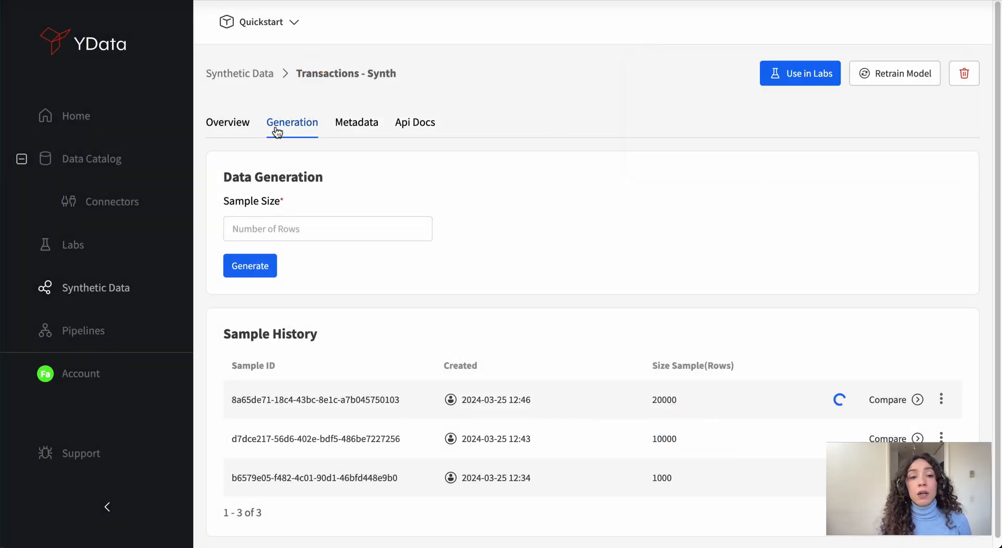
- Return to the synthetic data list and copy the ID of the Transactions - Synth generator
left_click(256, 76)
left_click(964, 168)
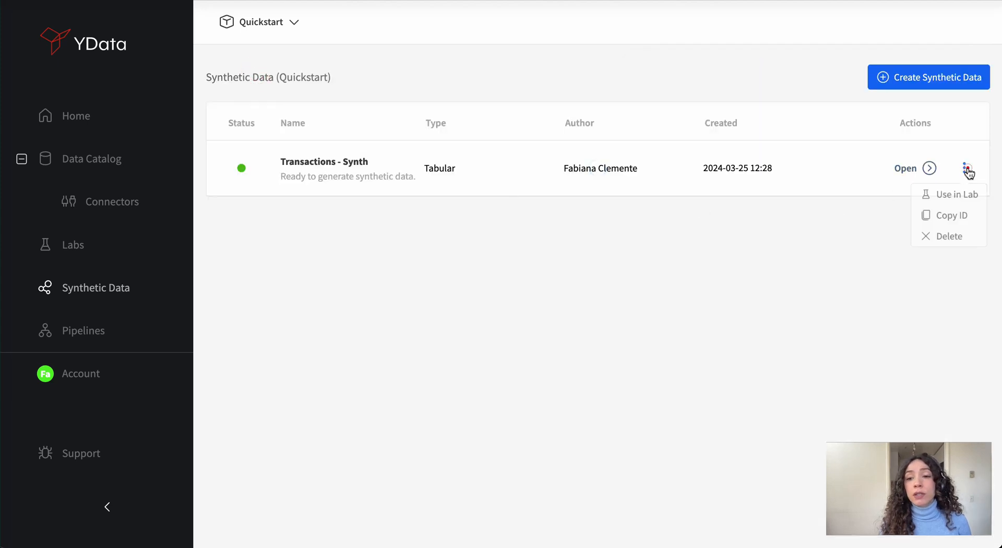
left_click(958, 222)
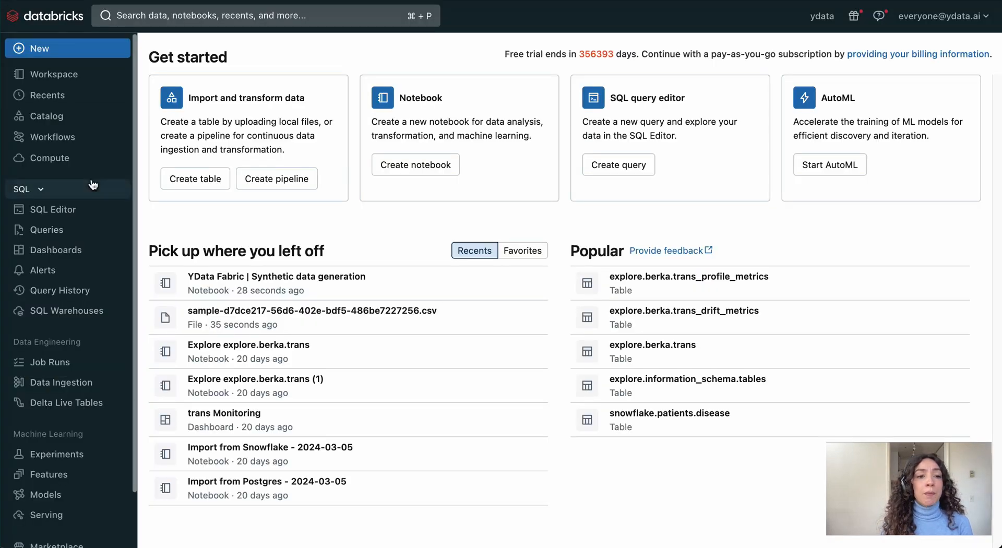
- Switch to Databricks and open the "YData Fabric | Synthetic data generation" notebook from the workspace's Synthetic data generation folder
left_click(54, 76)
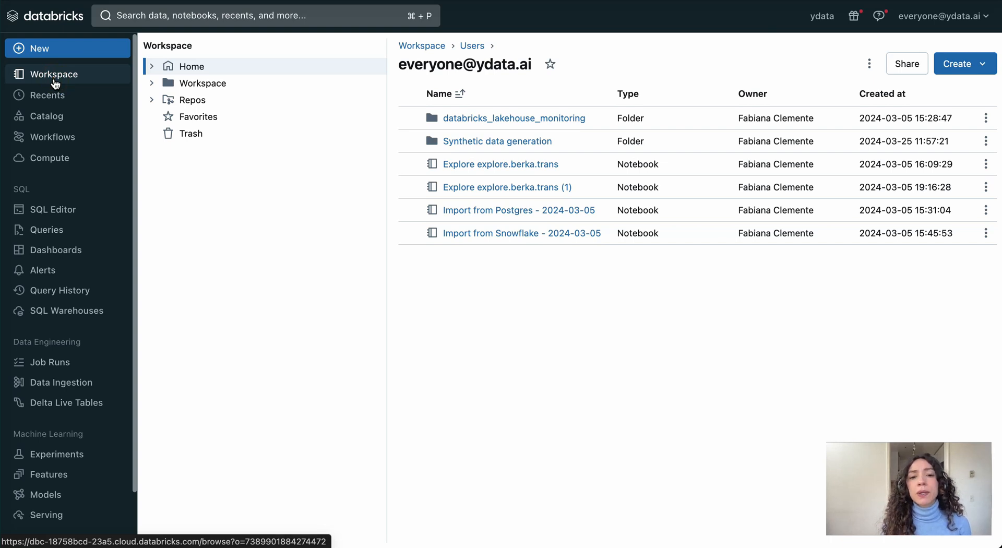
left_click(446, 142)
left_click(500, 149)
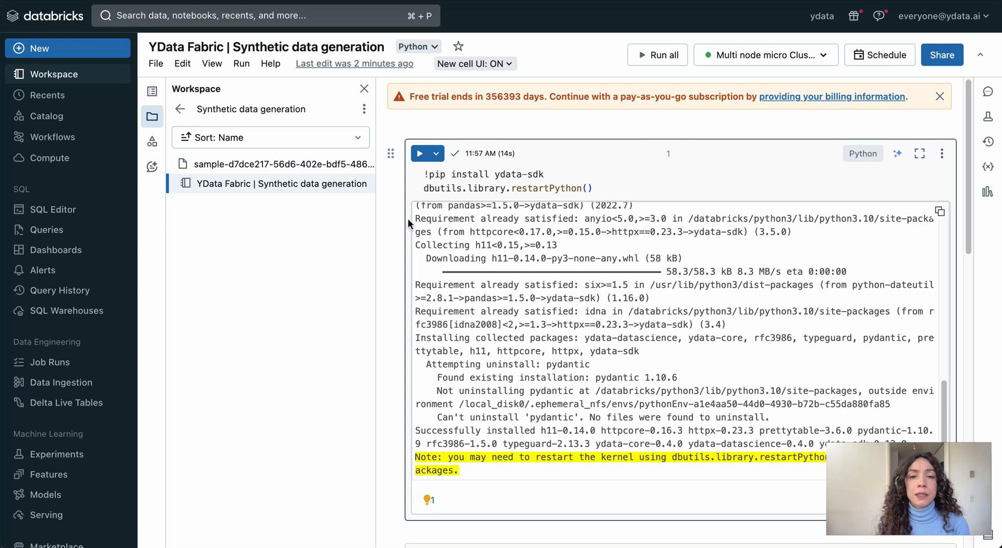
- Examine the notebook cell that sets YDATA_TOKEN and loads the RegularSynthesizer, selecting the token value and clearing the selection
scroll(408, 226, "down", 5)
scroll(408, 231, "down", 1)
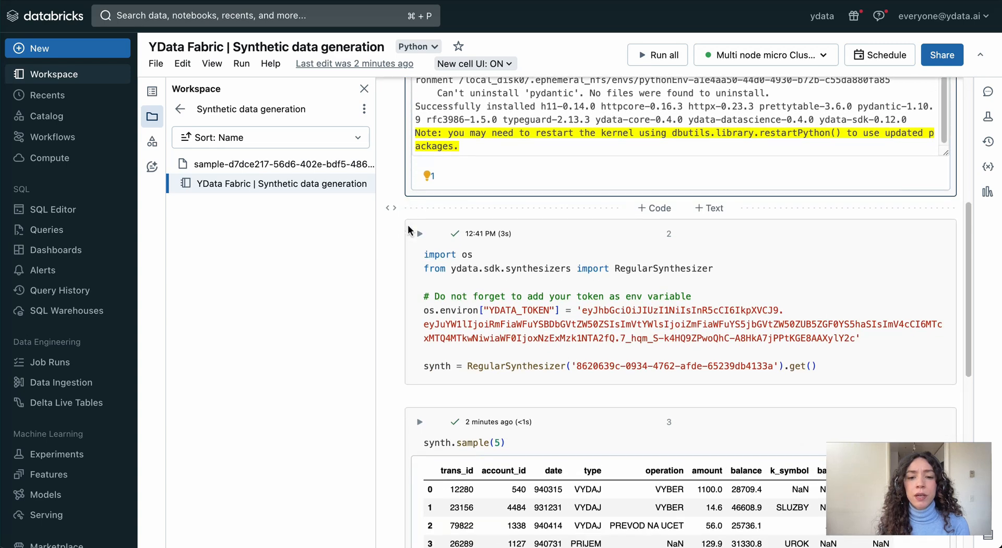
left_click_drag(864, 334, 395, 286)
left_click(396, 284)
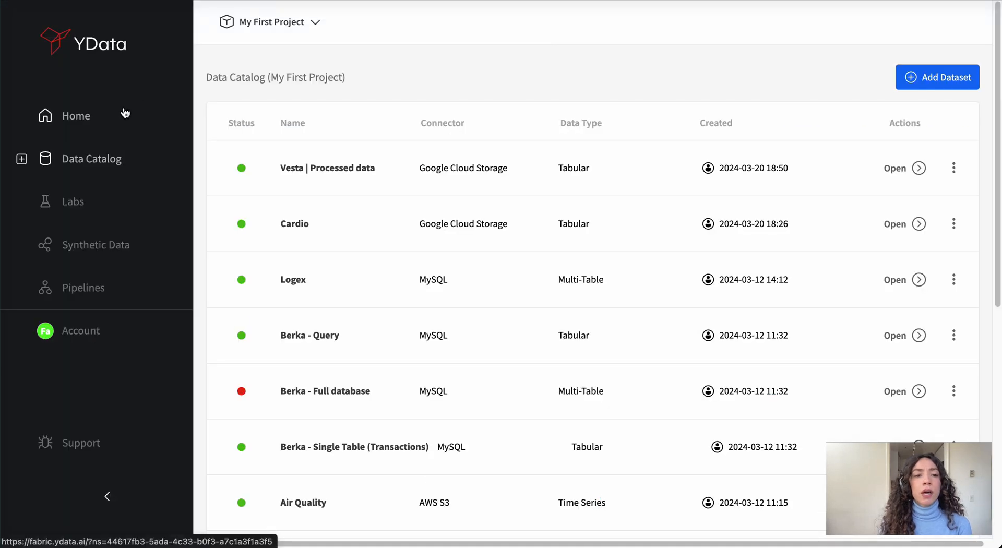
- Switch to the YData Fabric home page and open the SDK token from the Get Help section
left_click(124, 107)
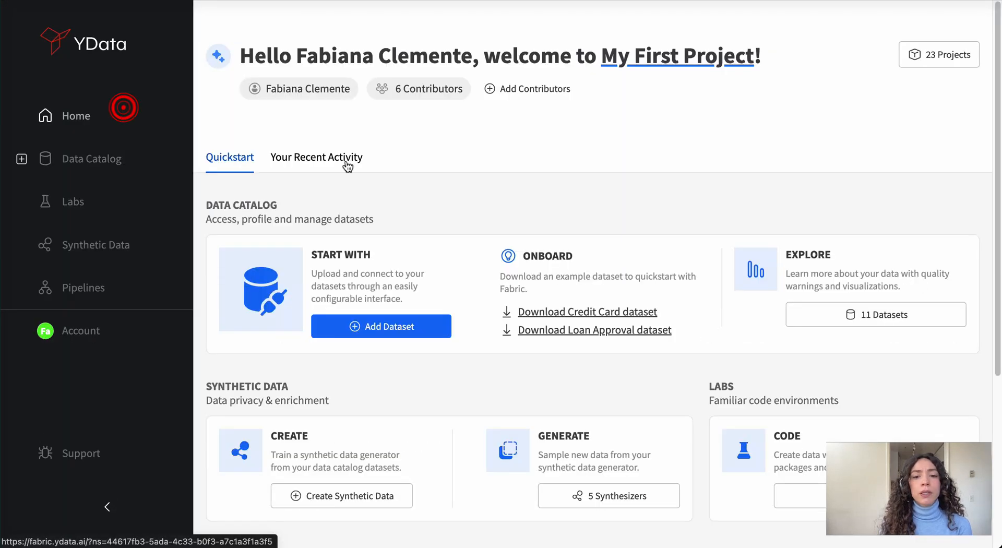
scroll(347, 166, "down", 3)
scroll(347, 166, "down", 3)
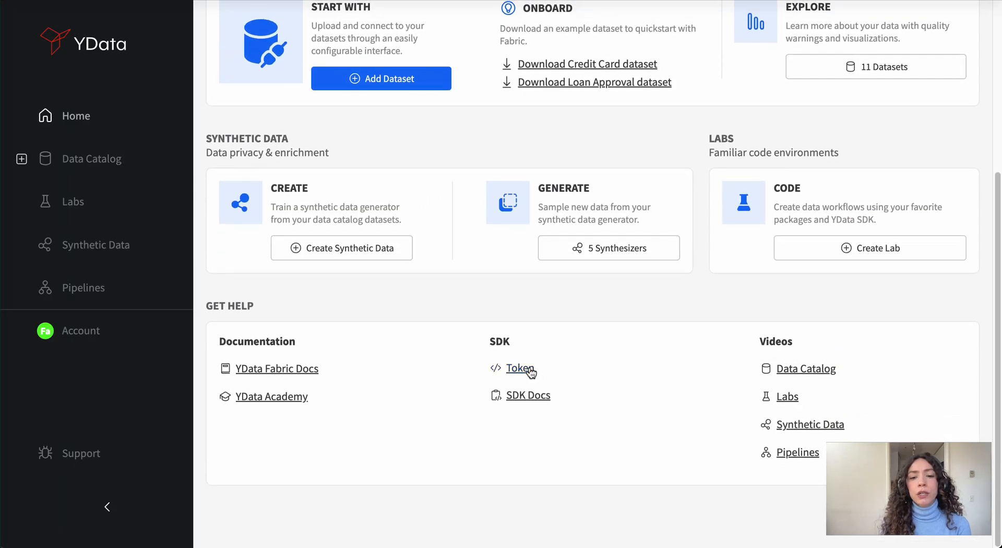
left_click(530, 368)
left_click(527, 484)
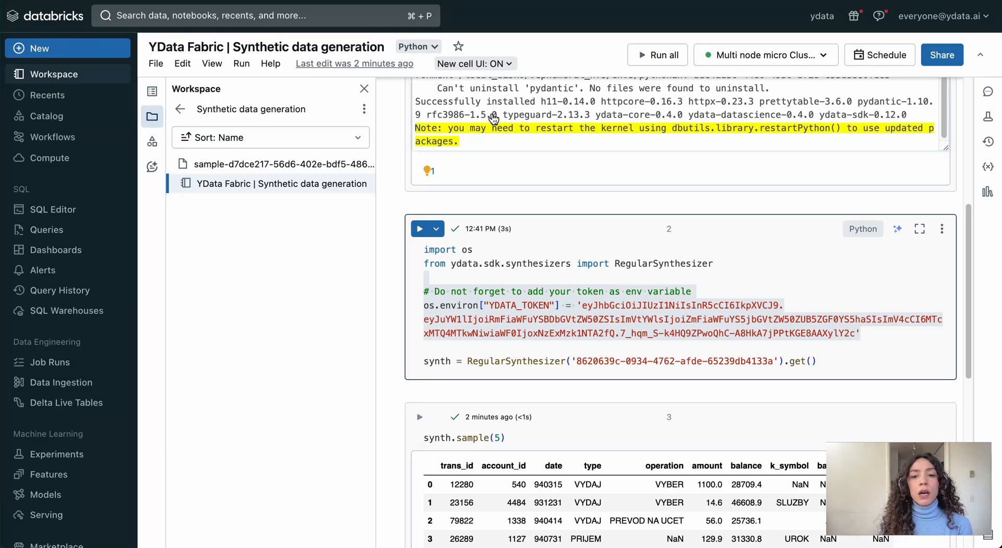
- Switch back to the Databricks notebook, review the YDATA_TOKEN assignment and highlight the line loading the generator with RegularSynthesizer
scroll(493, 235, "down", 1)
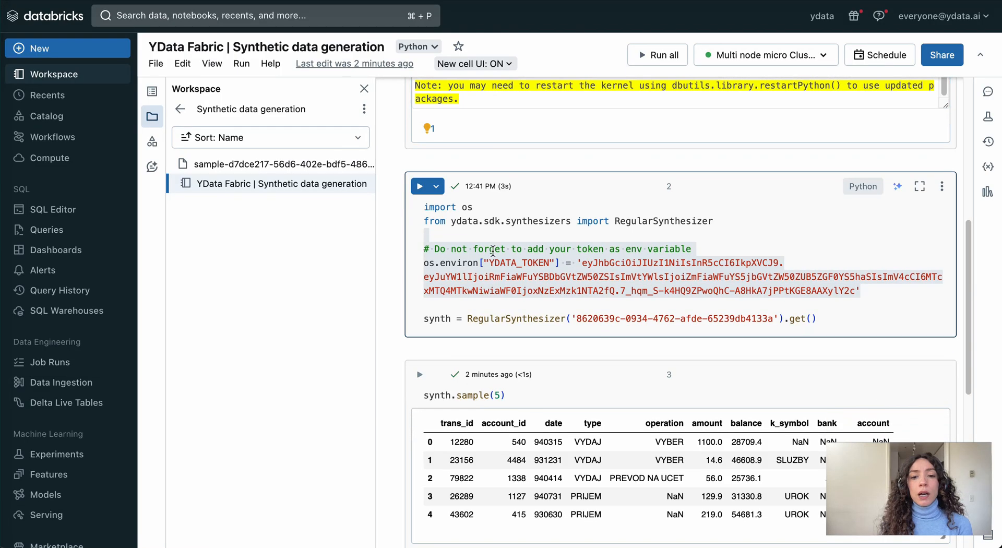
left_click(499, 293)
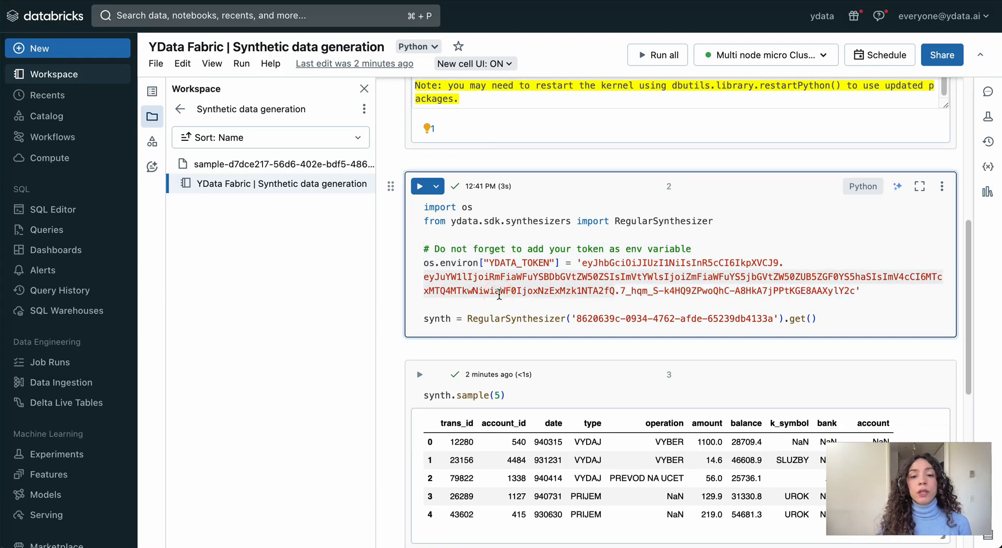
mouse_move(425, 319)
left_mouse_down()
mouse_move(822, 309)
mouse_move(433, 290)
mouse_move(421, 318)
left_mouse_up()
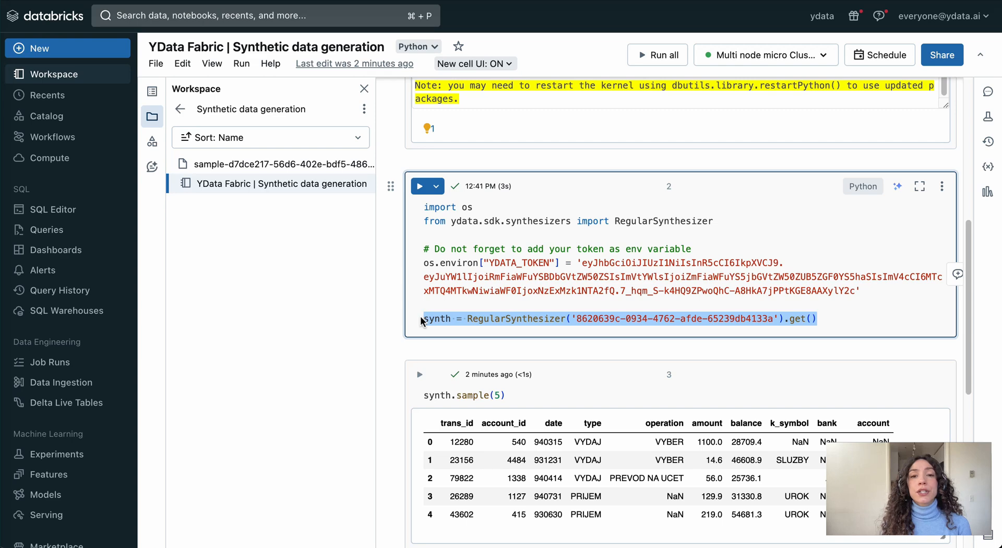
left_click(647, 349)
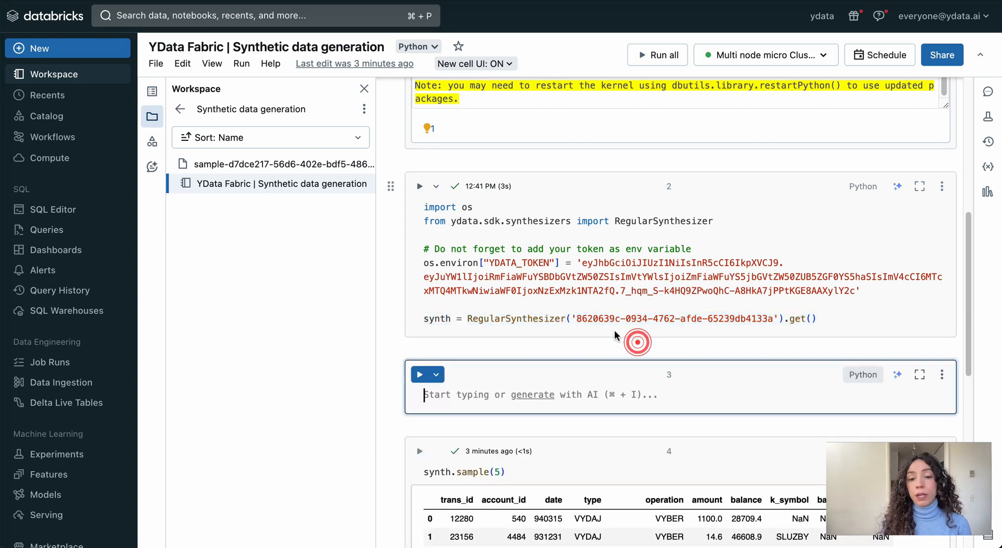
left_click(941, 374)
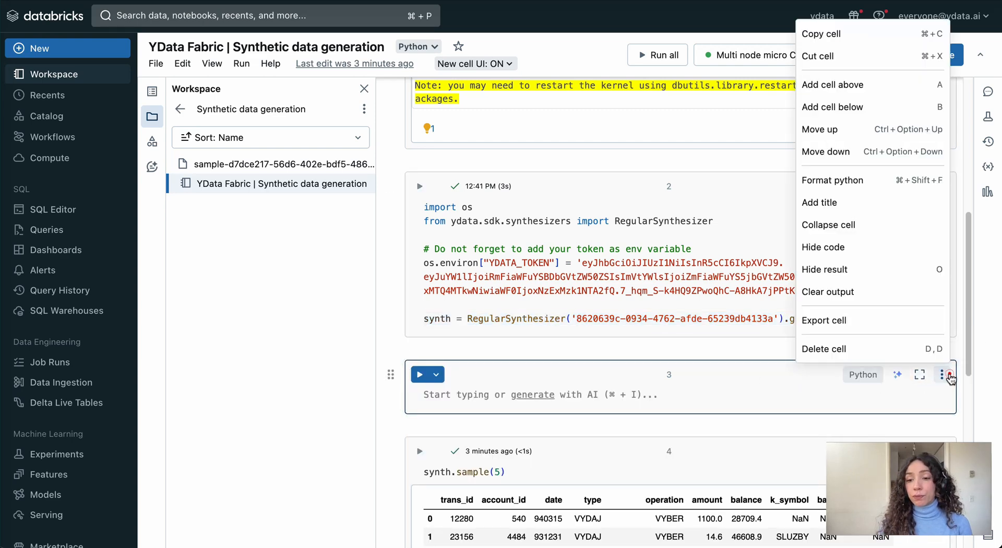
left_click(879, 347)
- Highlight the generator ID passed to RegularSynthesizer and view the output of the synth.sample(5) cell
left_click_drag(576, 318, 774, 317)
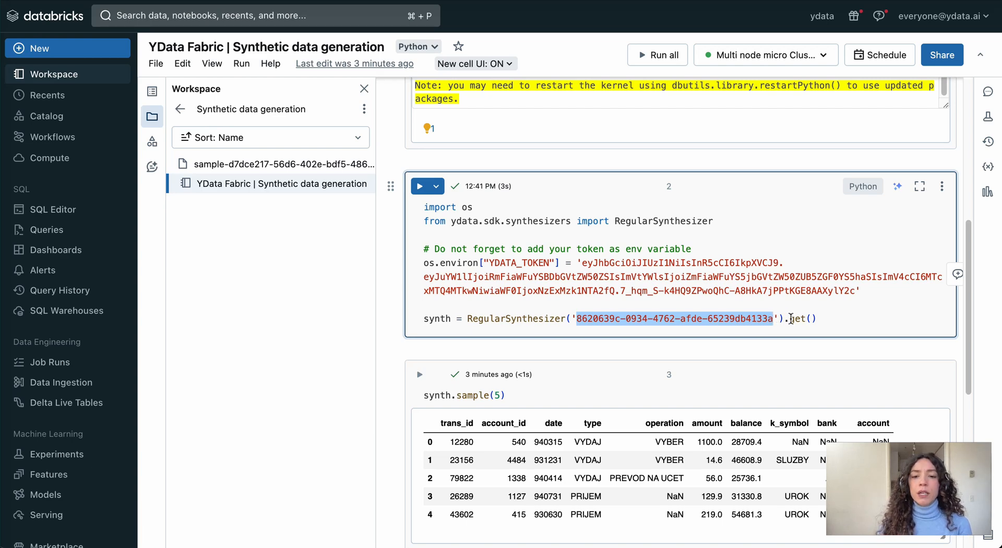
scroll(542, 365, "down", 2)
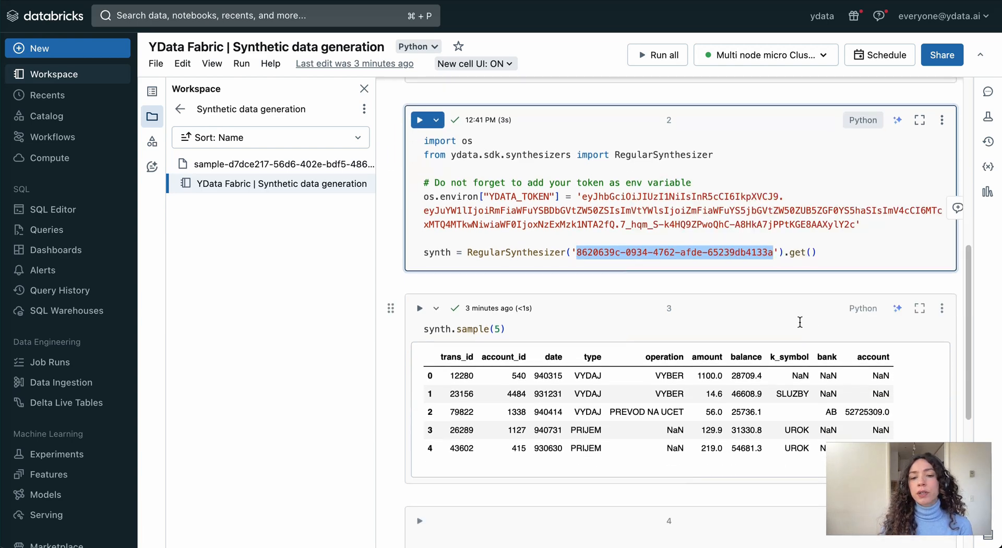